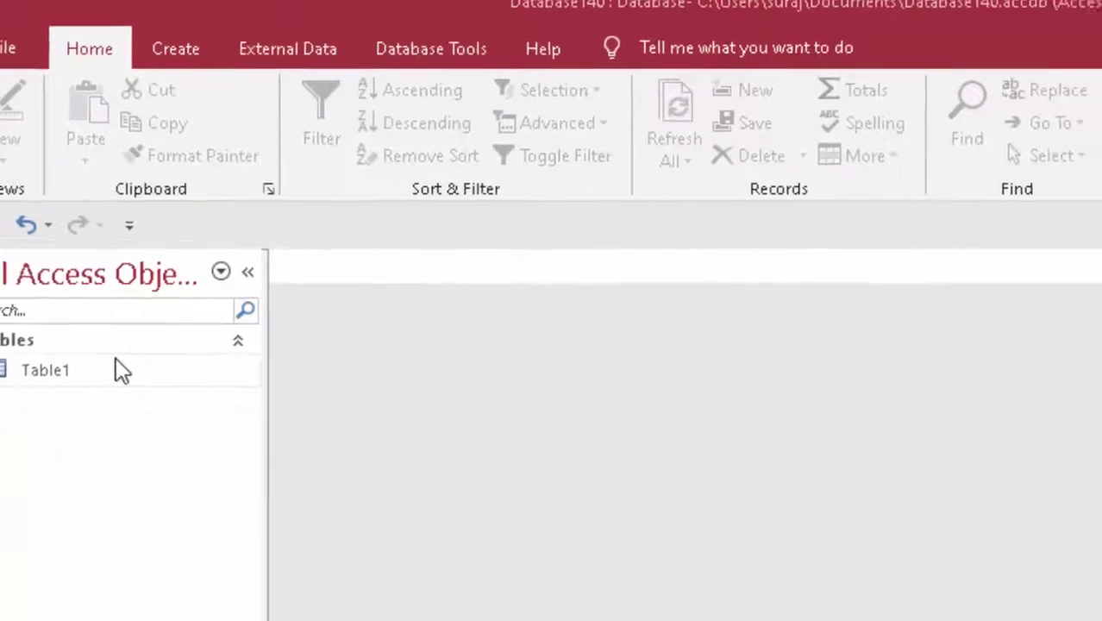
Open Table1 to view the four records' Computer, English, SSt and Physics marks
{"action": "double_click", "coordinate": [121, 369]}
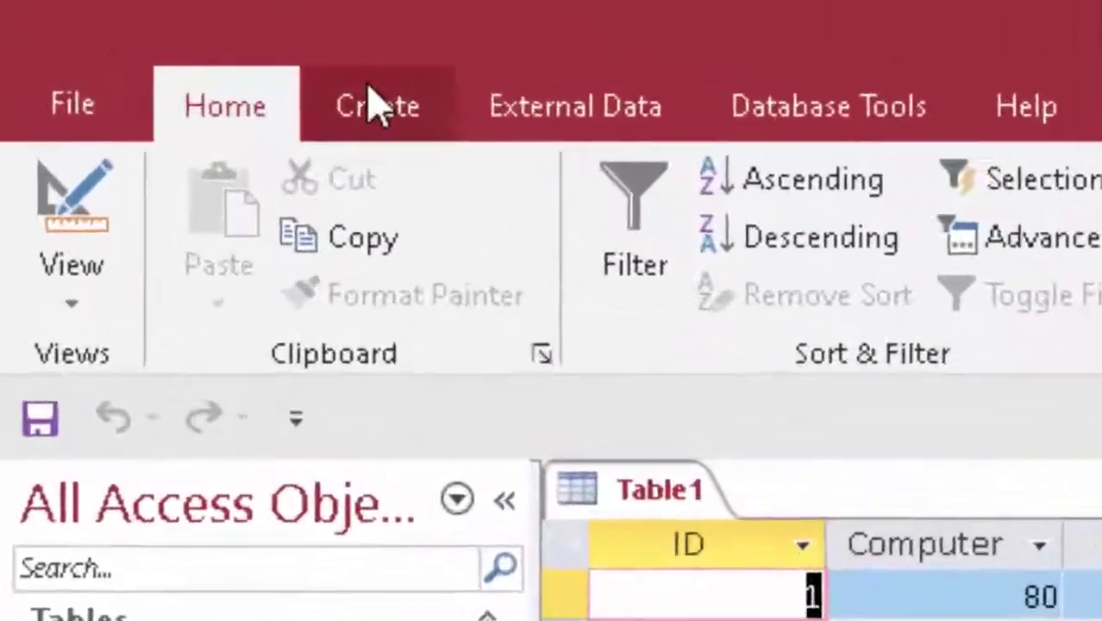
Start a new design-view query on Table1 and enlarge its field list to show every field
{"action": "left_click", "coordinate": [154, 43]}
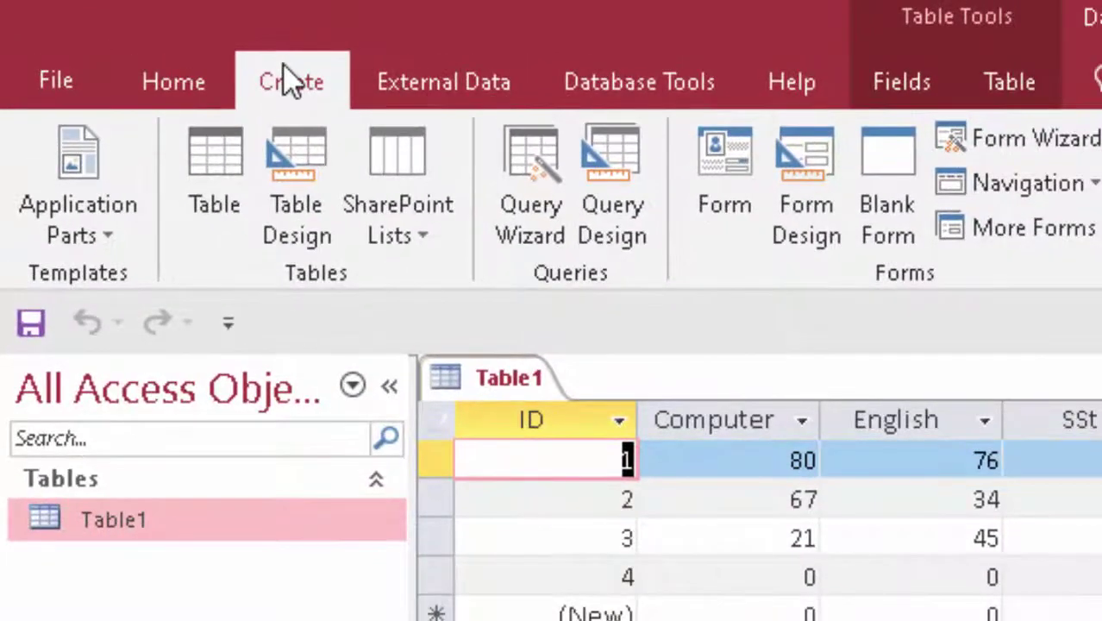
{"action": "left_click", "coordinate": [614, 177]}
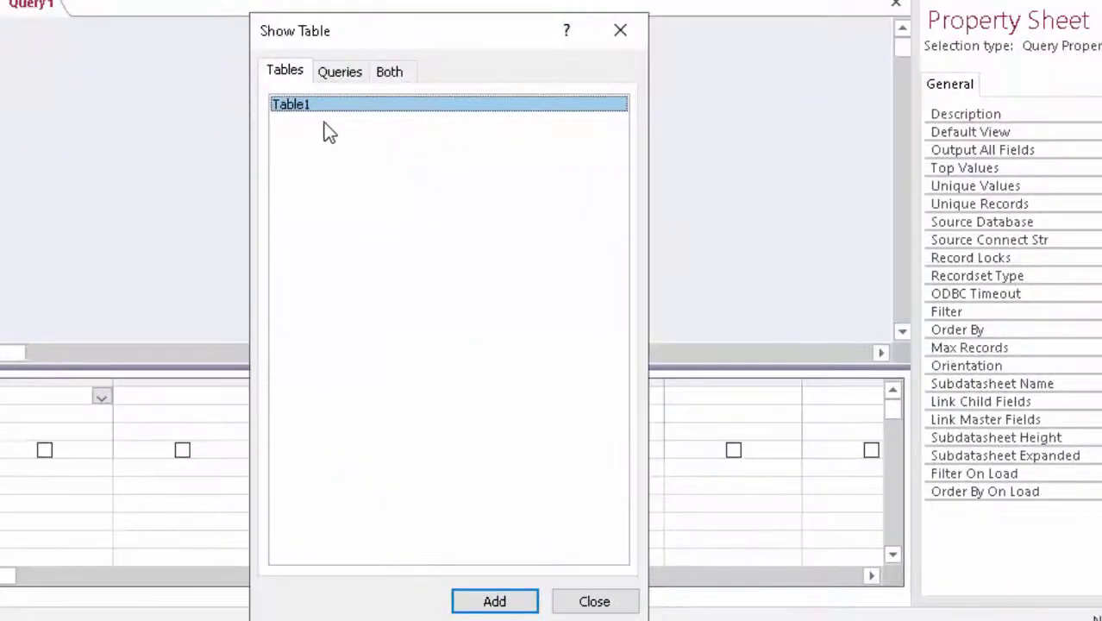
{"action": "left_click", "coordinate": [494, 601]}
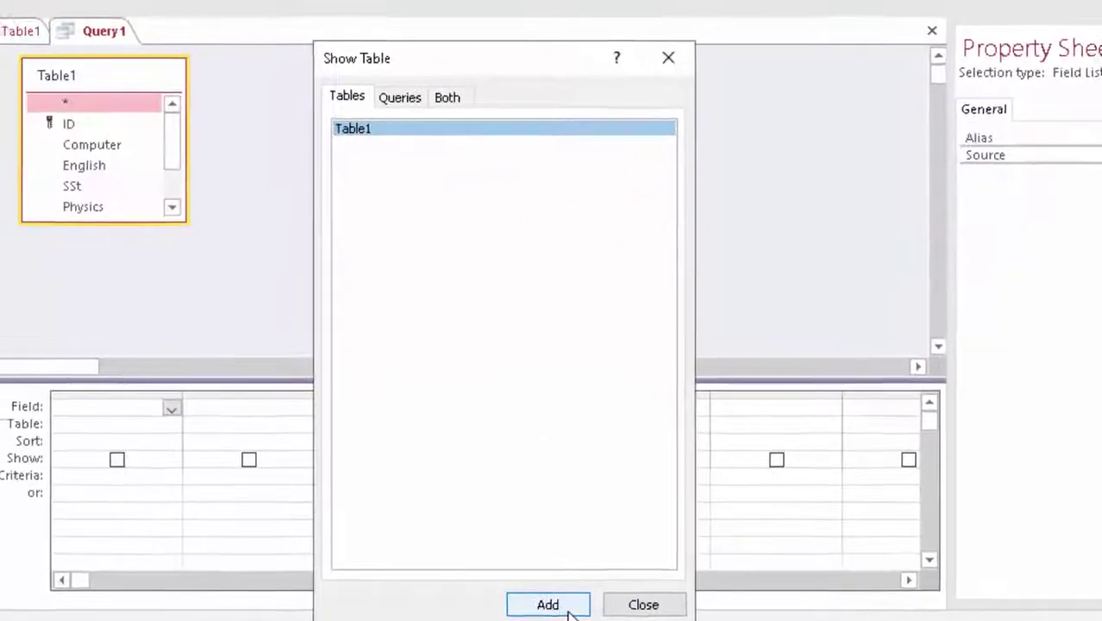
{"action": "left_click", "coordinate": [594, 601]}
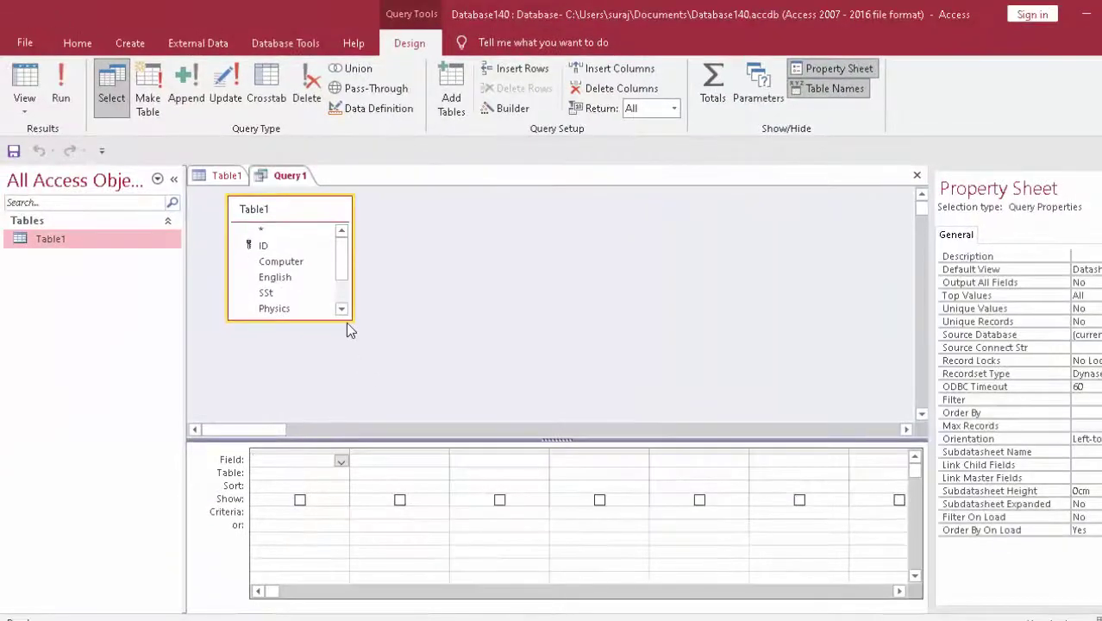
{"action": "left_click_drag", "start_coordinate": [350, 319], "coordinate": [438, 464]}
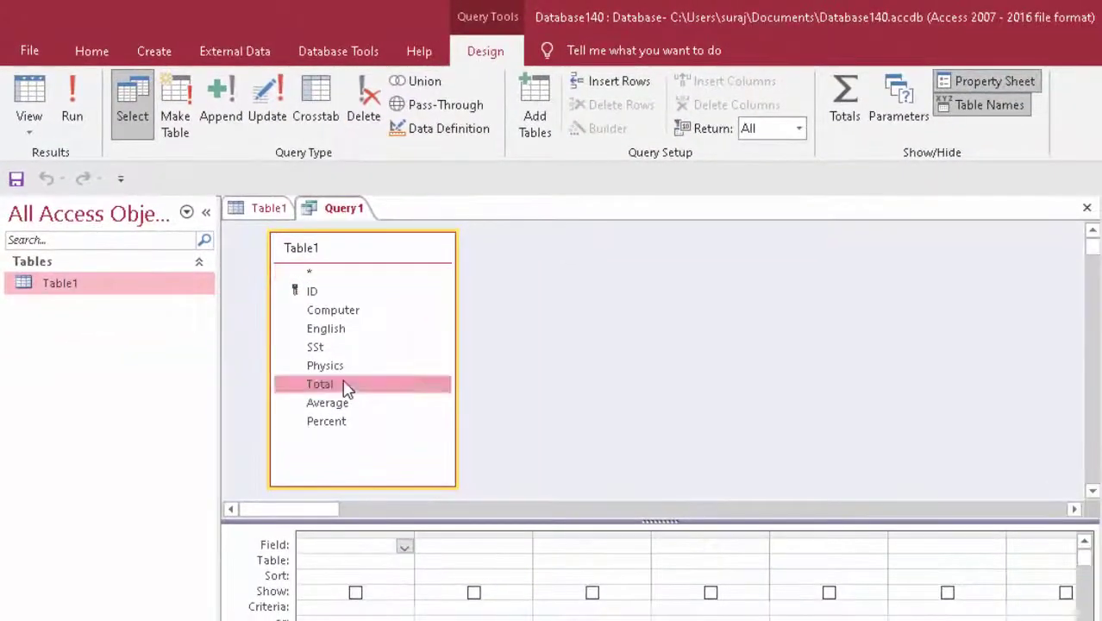
Add the Total field to the query grid and make the query an update query
{"action": "double_click", "coordinate": [365, 411]}
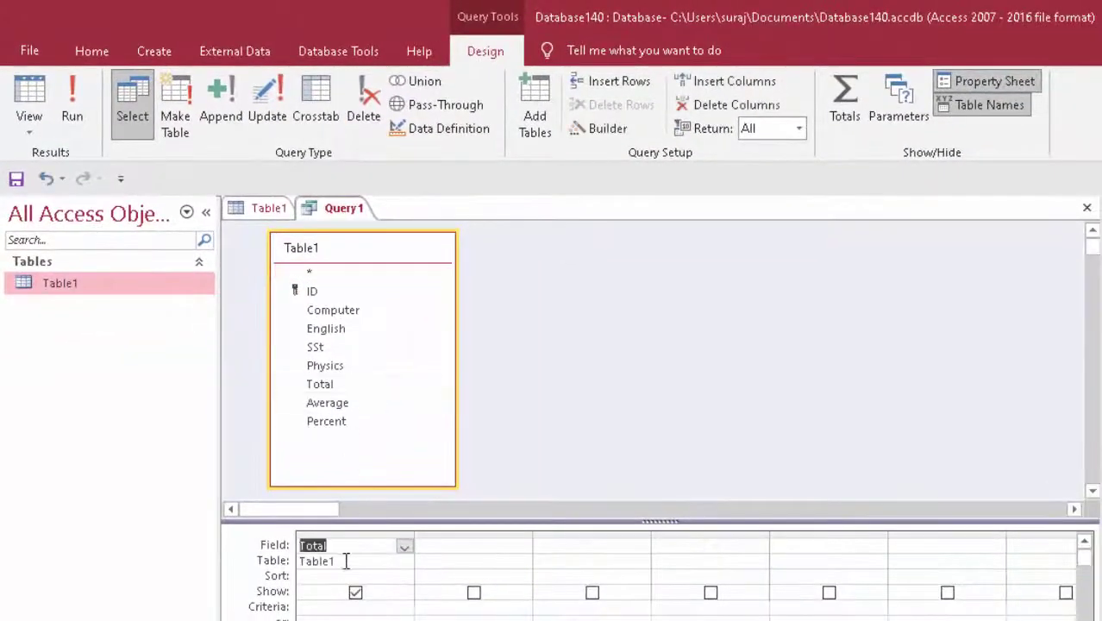
{"action": "left_click", "coordinate": [339, 576]}
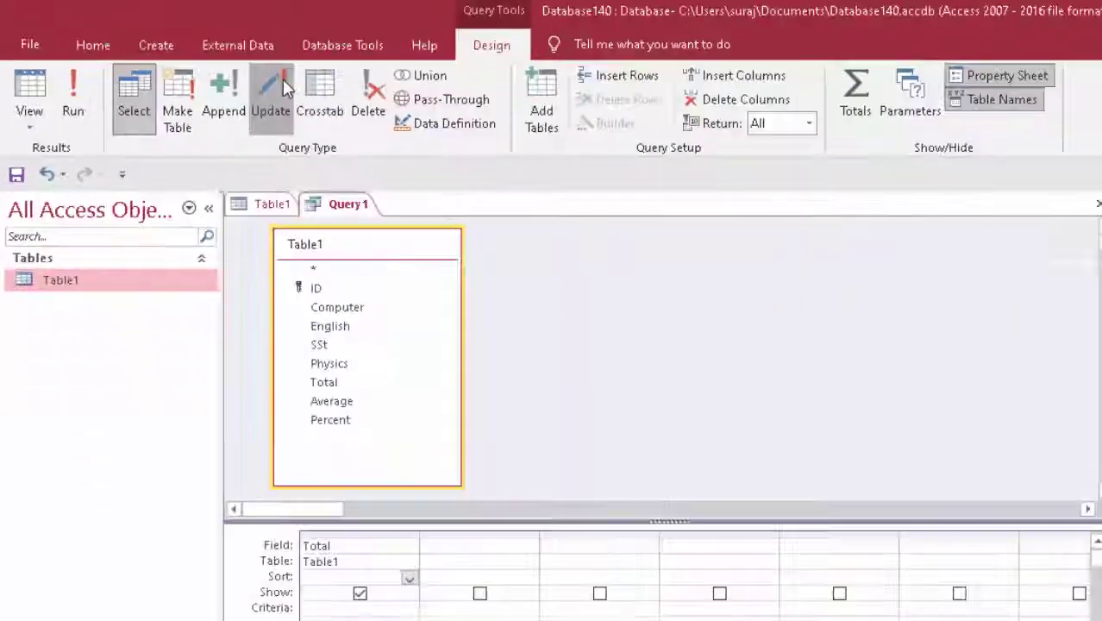
{"action": "left_click", "coordinate": [530, 173]}
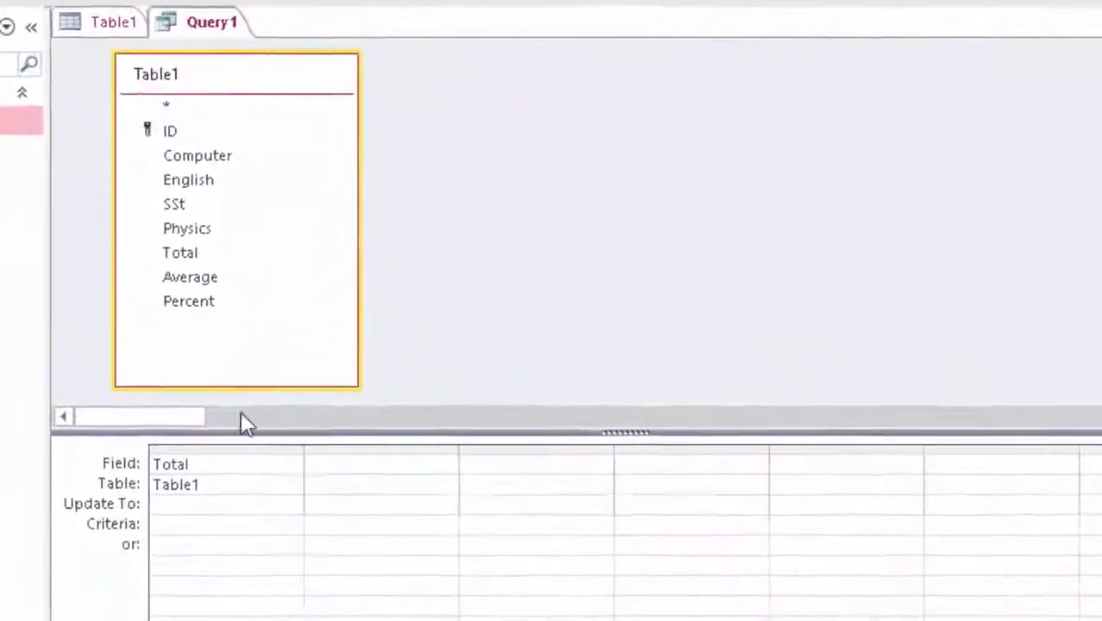
Enter [Computer]+[English]+[SSt]+[Physics] as the Update To expression for Total
{"action": "left_click", "coordinate": [149, 490]}
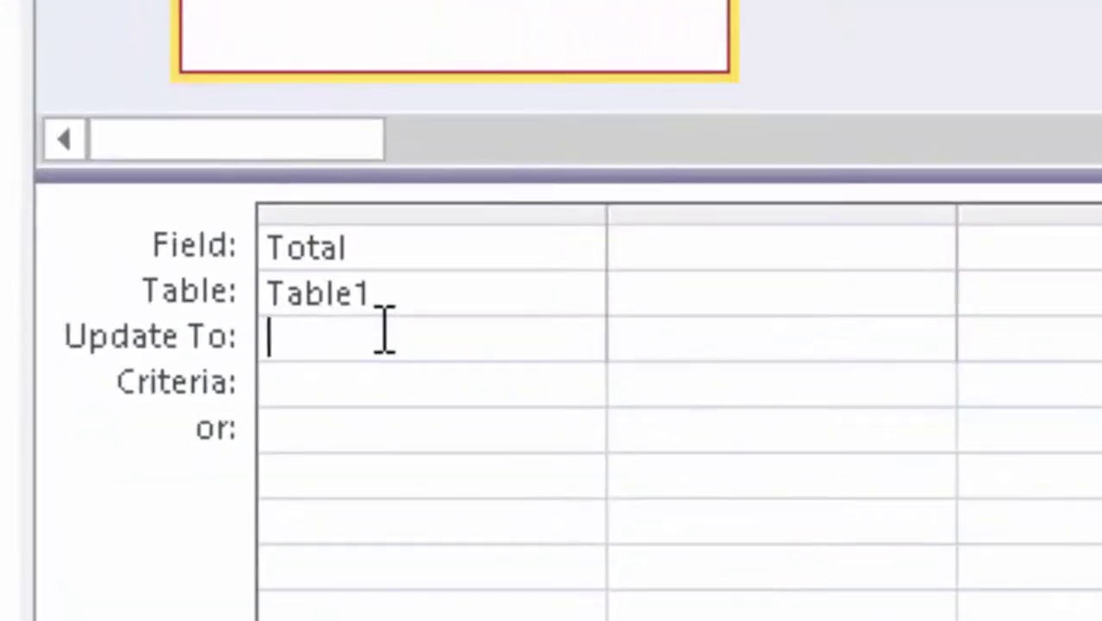
{"action": "type", "text": "[C"}
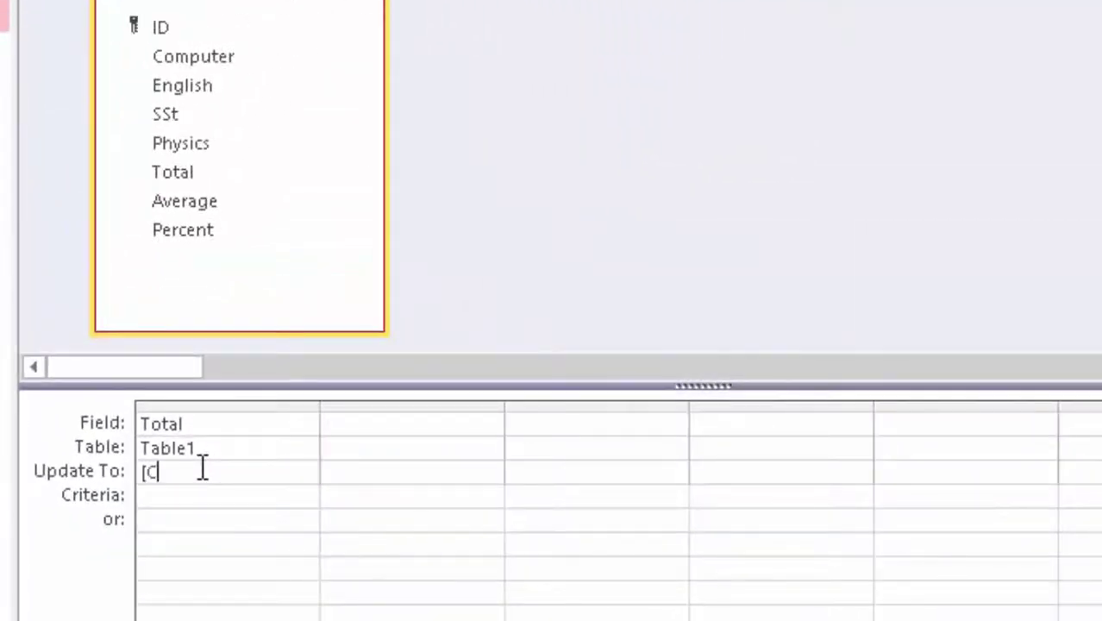
{"action": "type", "text": "omputer"}
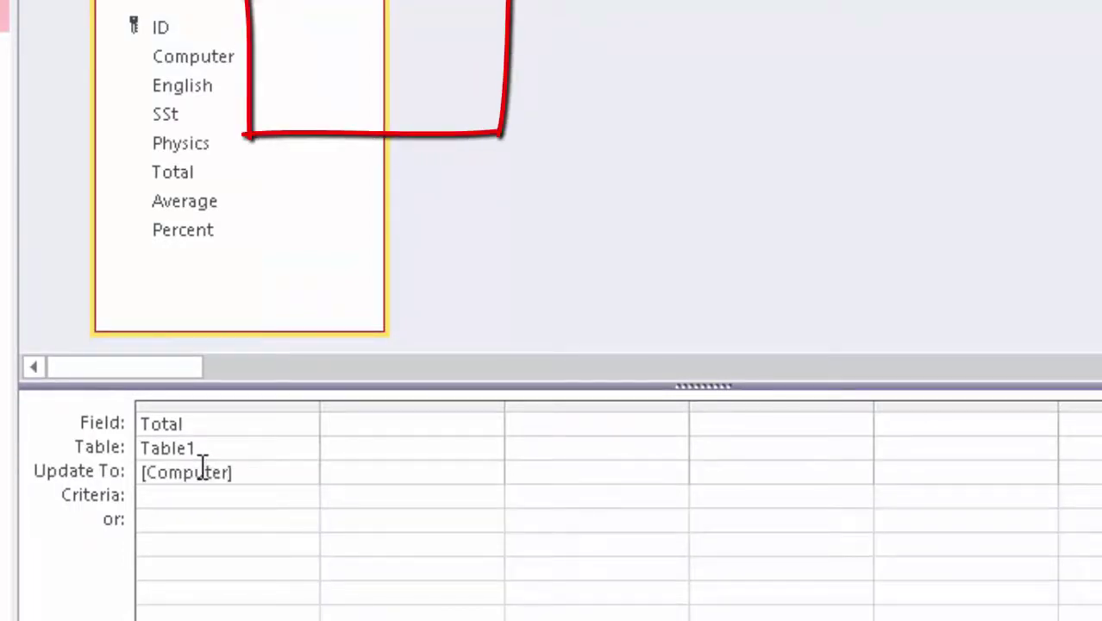
{"action": "type", "text": "["}
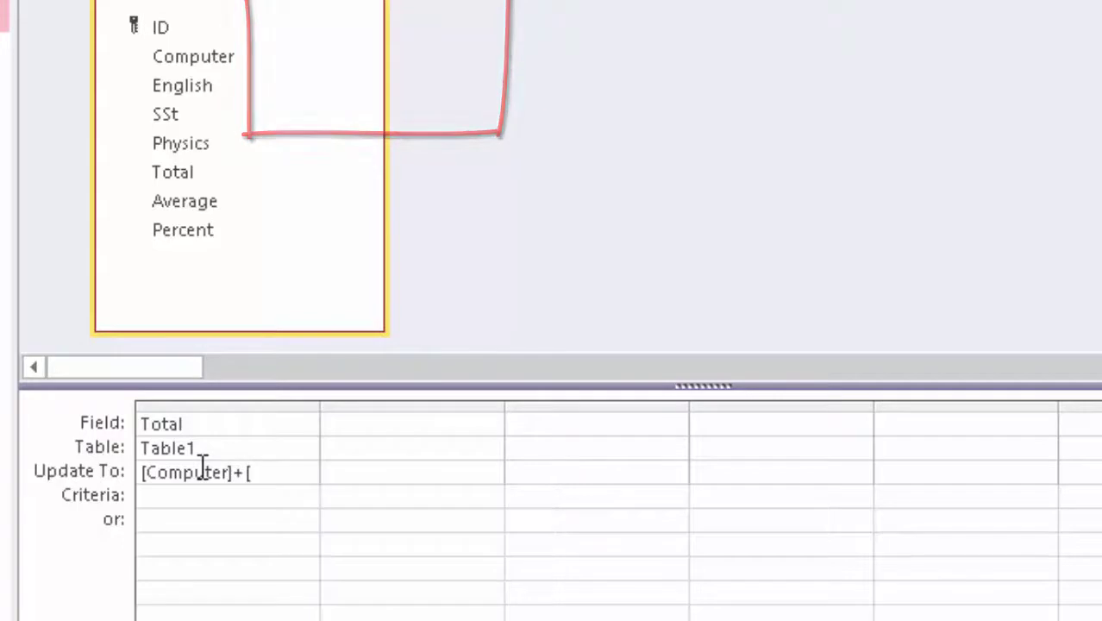
{"action": "type", "text": "En"}
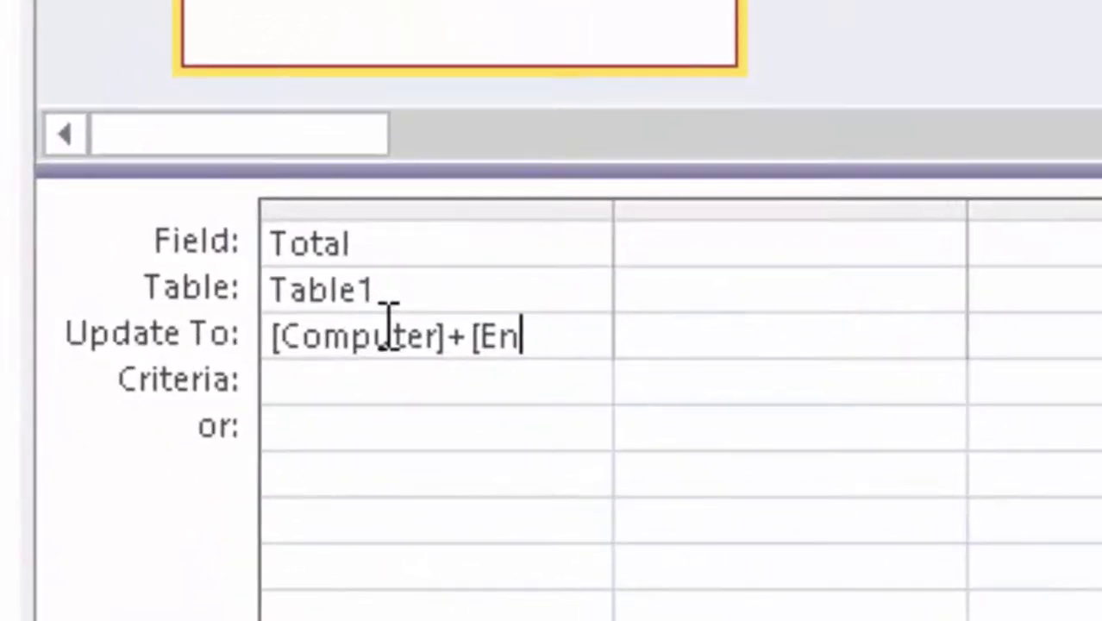
{"action": "type", "text": "glish"}
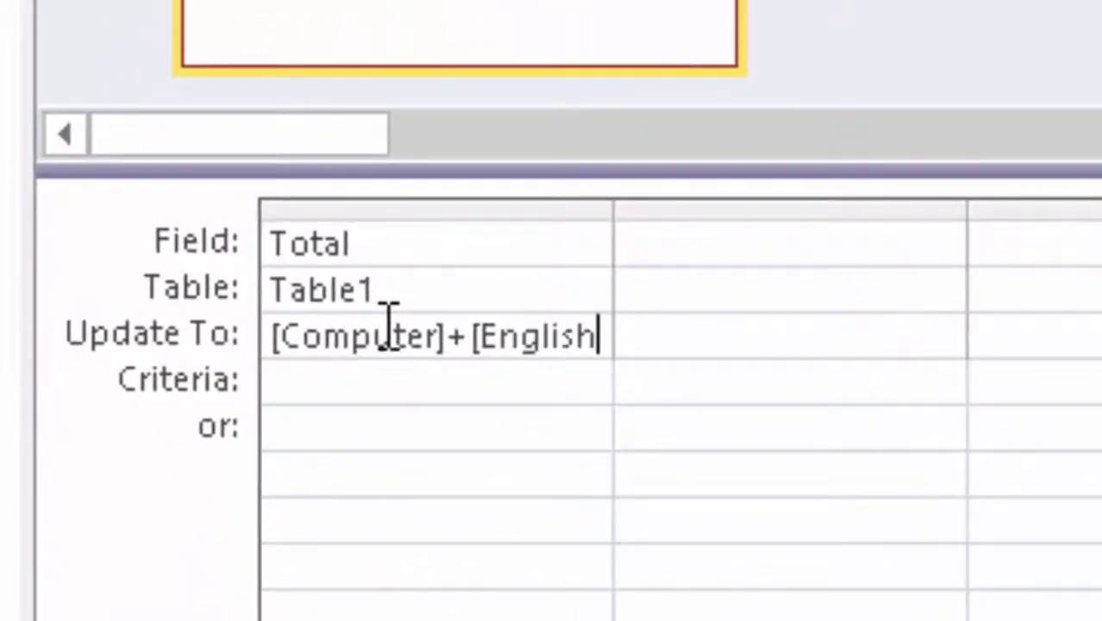
{"action": "type", "text": "]+"}
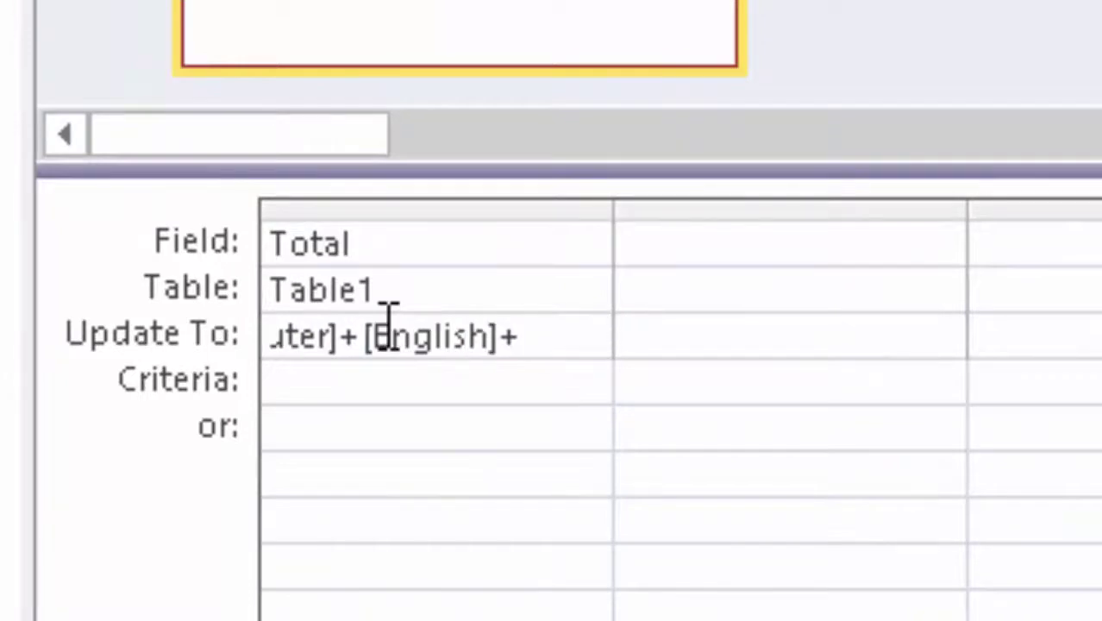
{"action": "type", "text": "["}
{"action": "type", "text": "SSt]"}
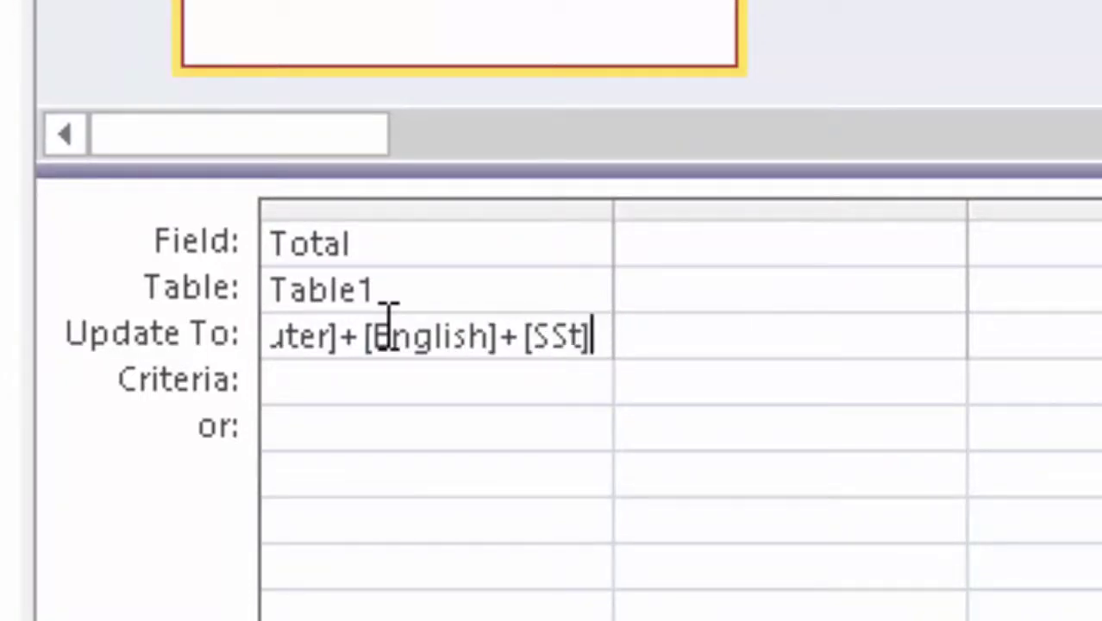
{"action": "type", "text": "+["}
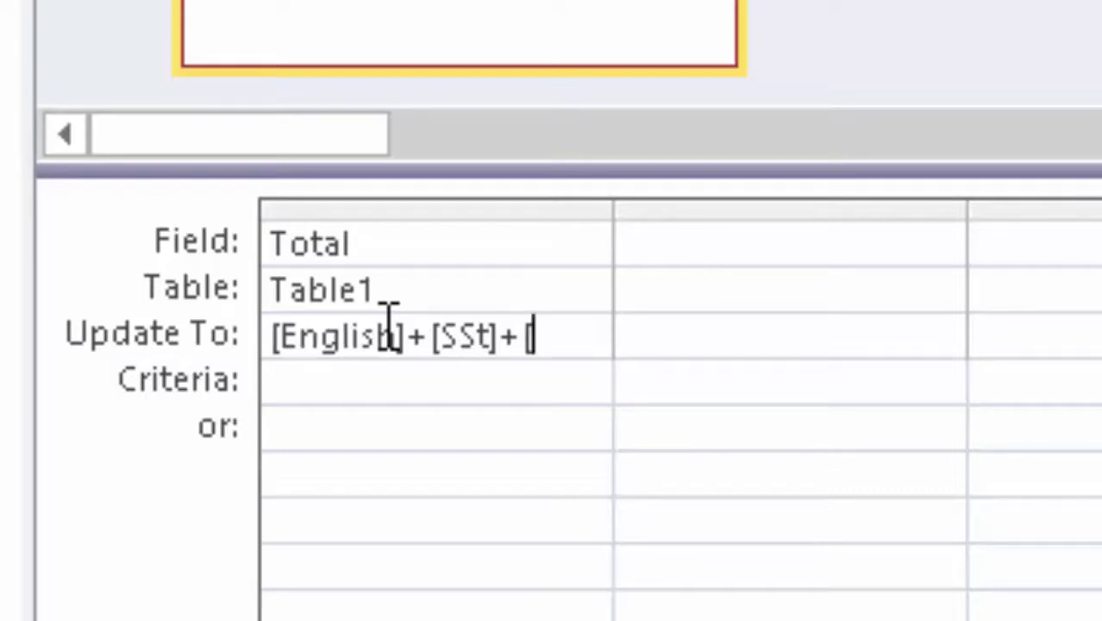
{"action": "type", "text": "P"}
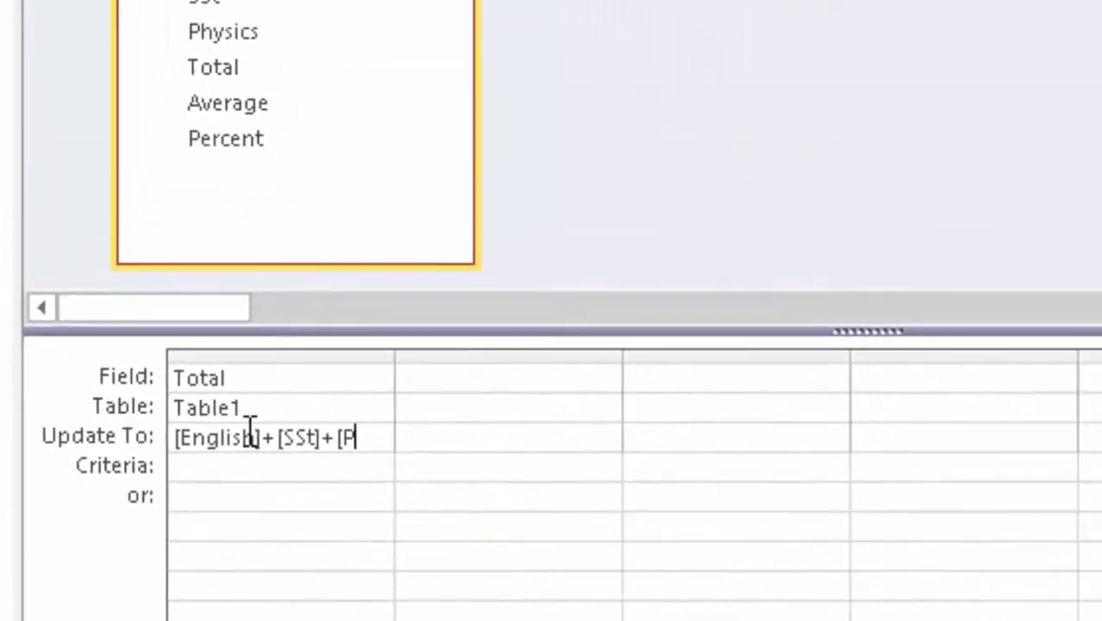
{"action": "type", "text": "hysi"}
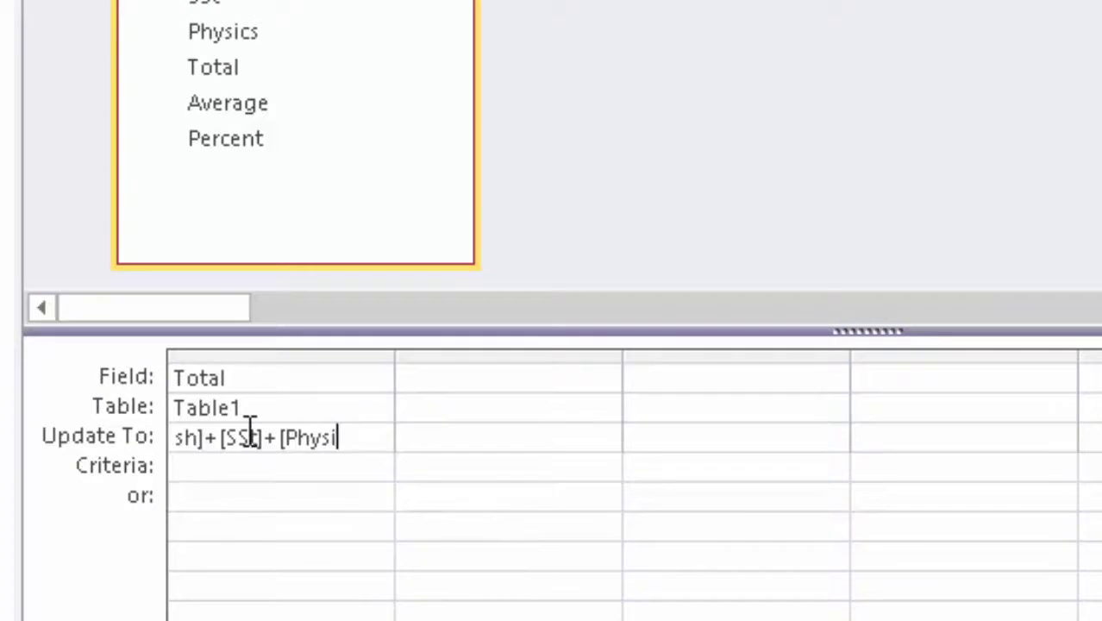
{"action": "type", "text": "cs"}
{"action": "type", "text": "]"}
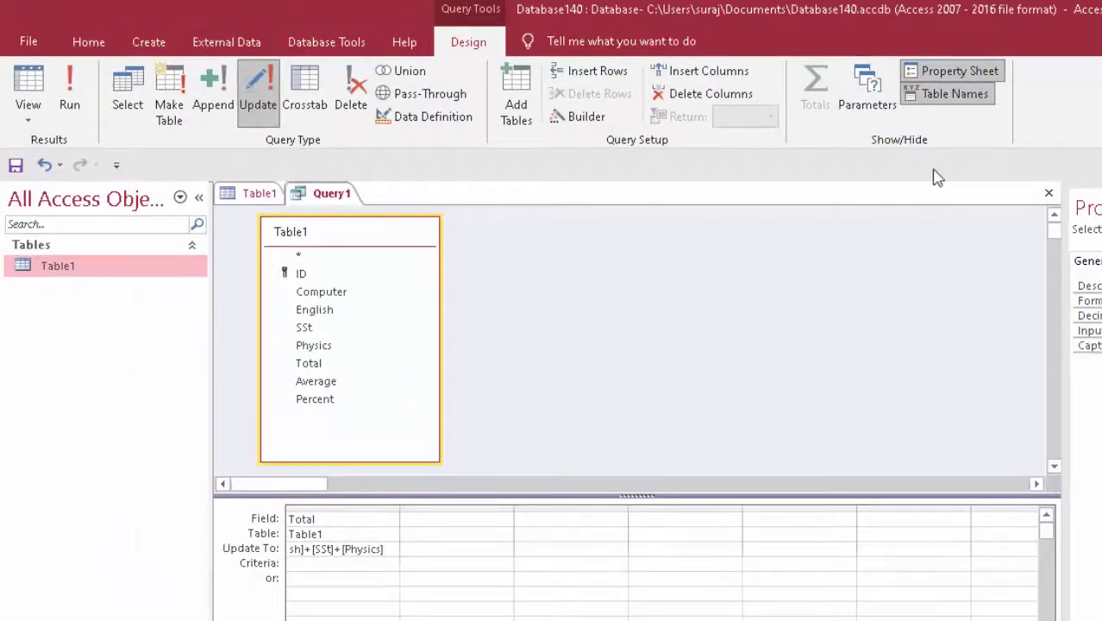
Save the update query as Query1, close it, and check row 1's still-empty Total
{"action": "left_click", "coordinate": [16, 164]}
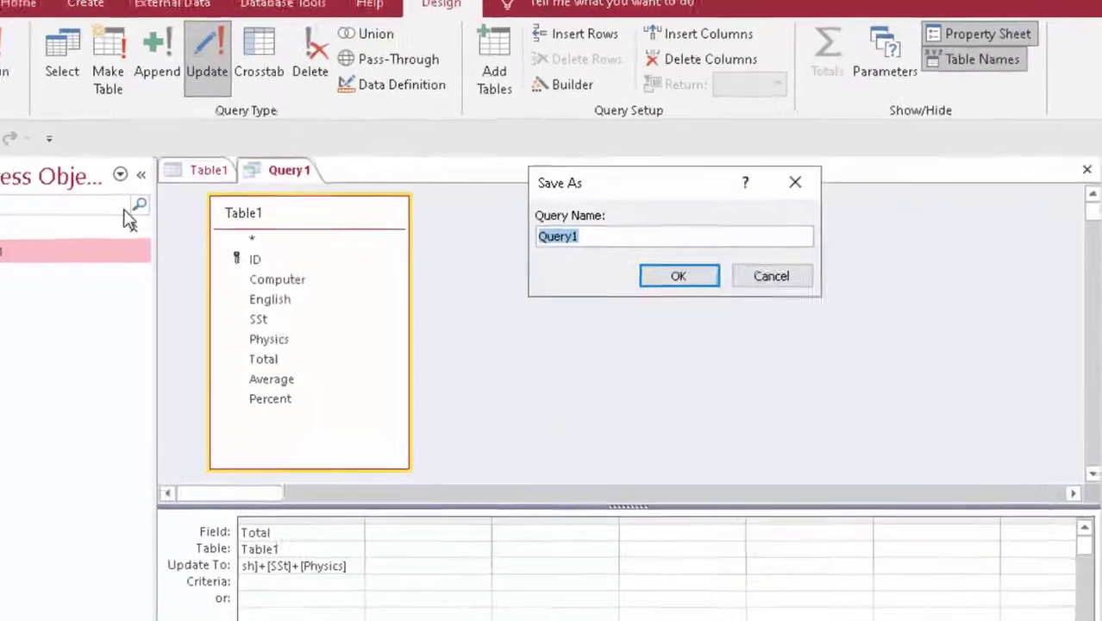
{"action": "left_click", "coordinate": [677, 293]}
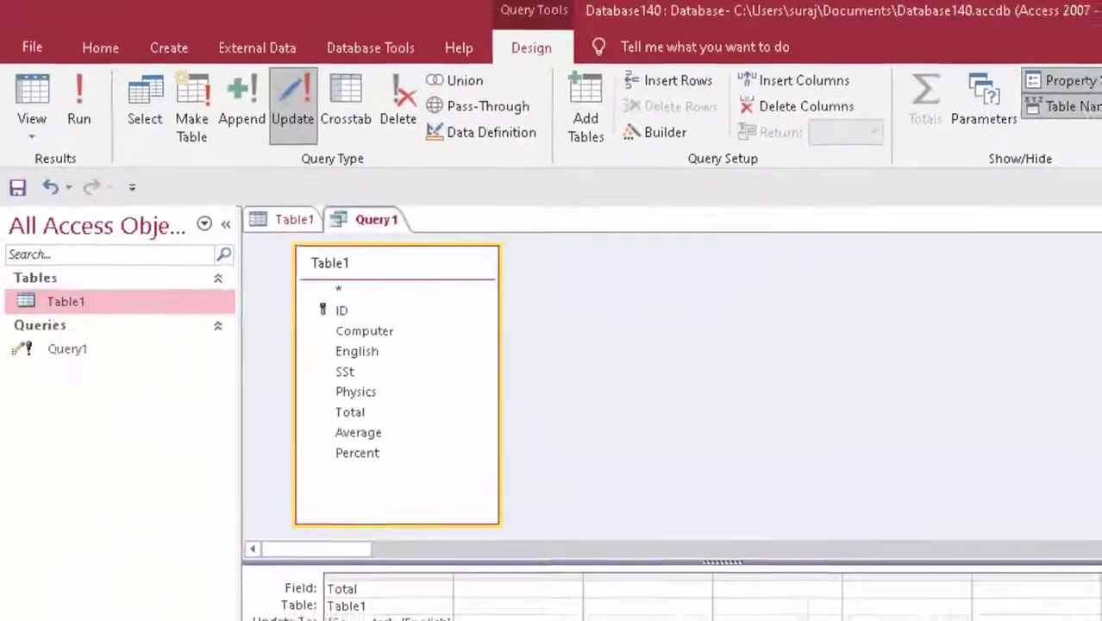
{"action": "left_click", "coordinate": [1053, 195]}
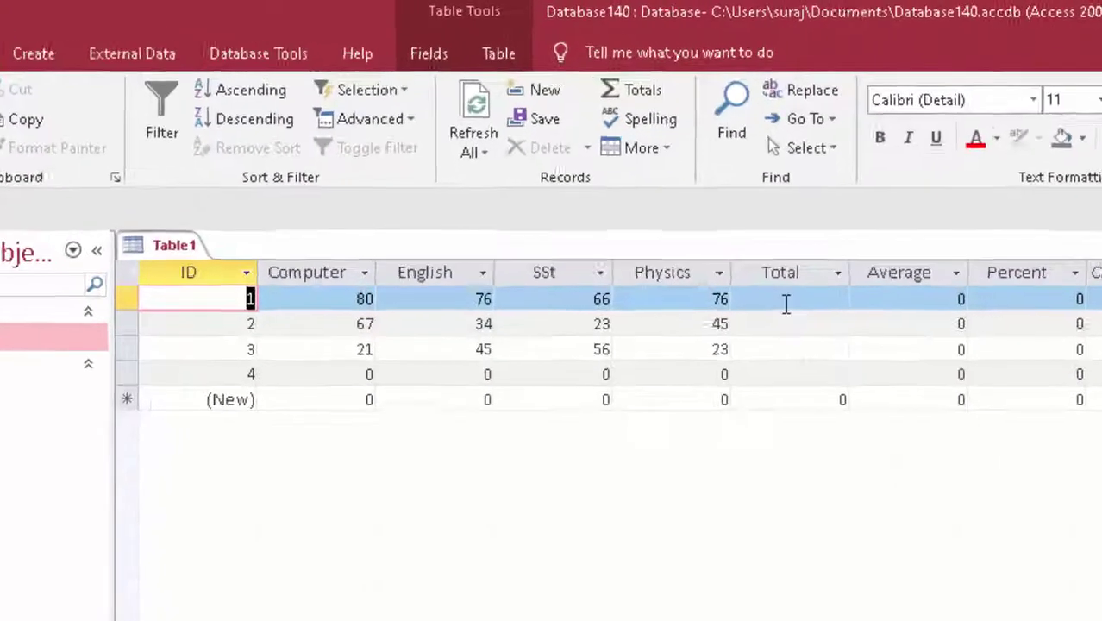
{"action": "left_click", "coordinate": [721, 236]}
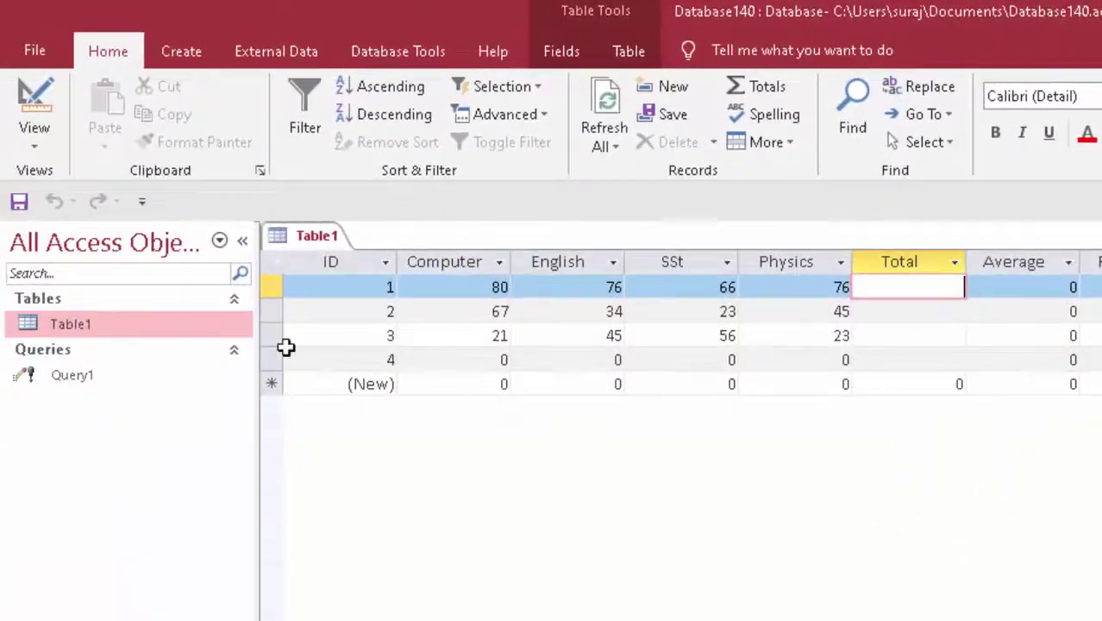
Run Query1, confirm both prompts, and refresh Table1 to show totals 298, 169, 145 and 0
{"action": "left_click", "coordinate": [152, 381]}
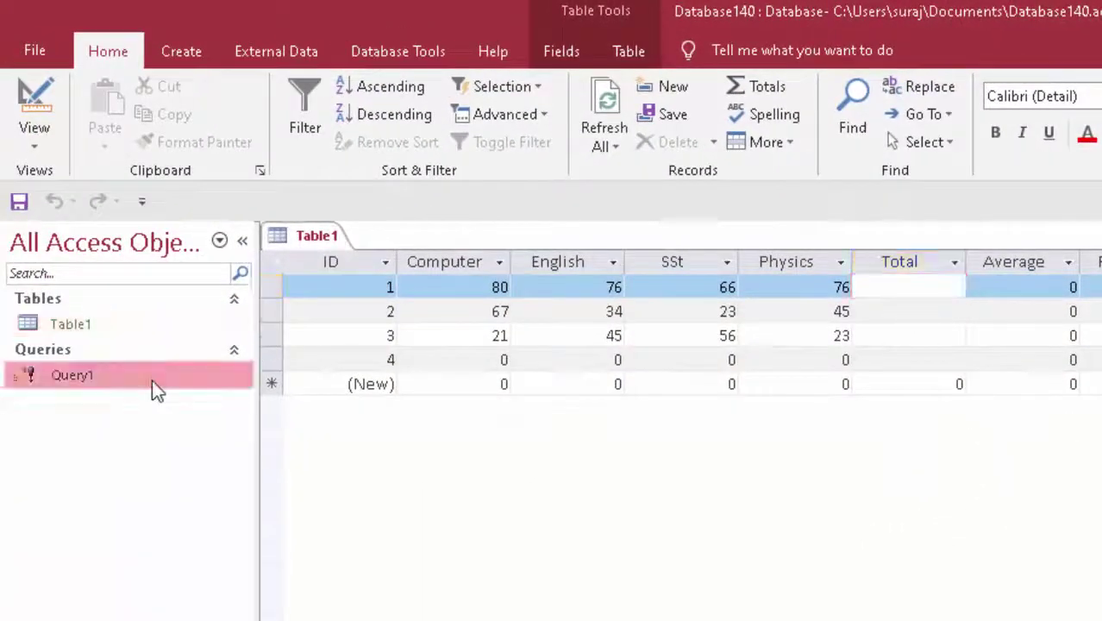
{"action": "double_click", "coordinate": [152, 379]}
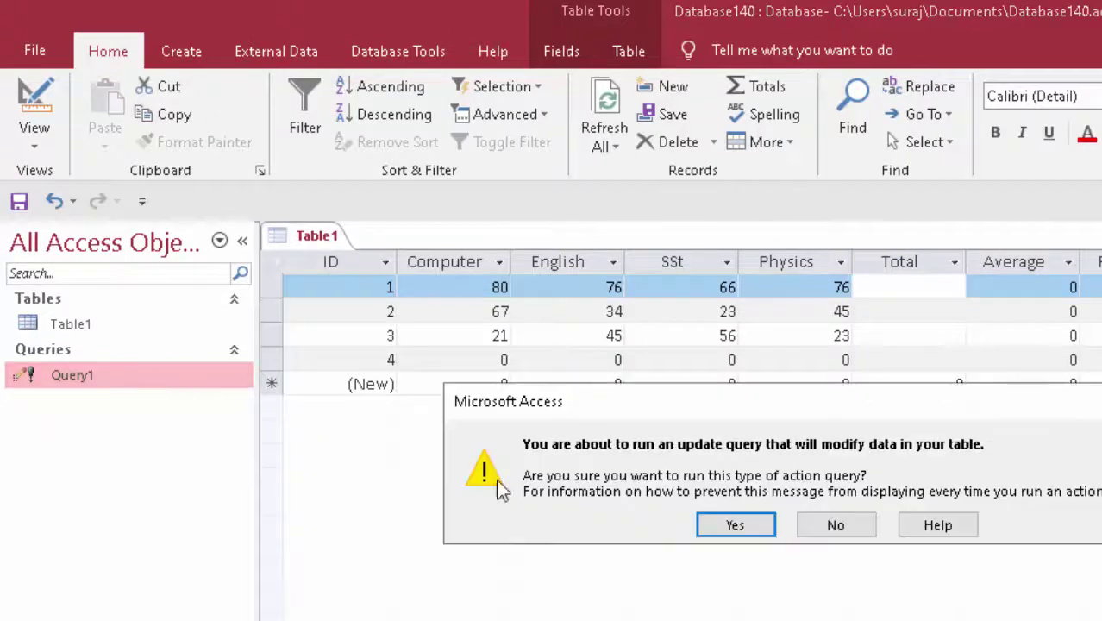
{"action": "left_click", "coordinate": [735, 530]}
{"action": "left_click", "coordinate": [763, 524]}
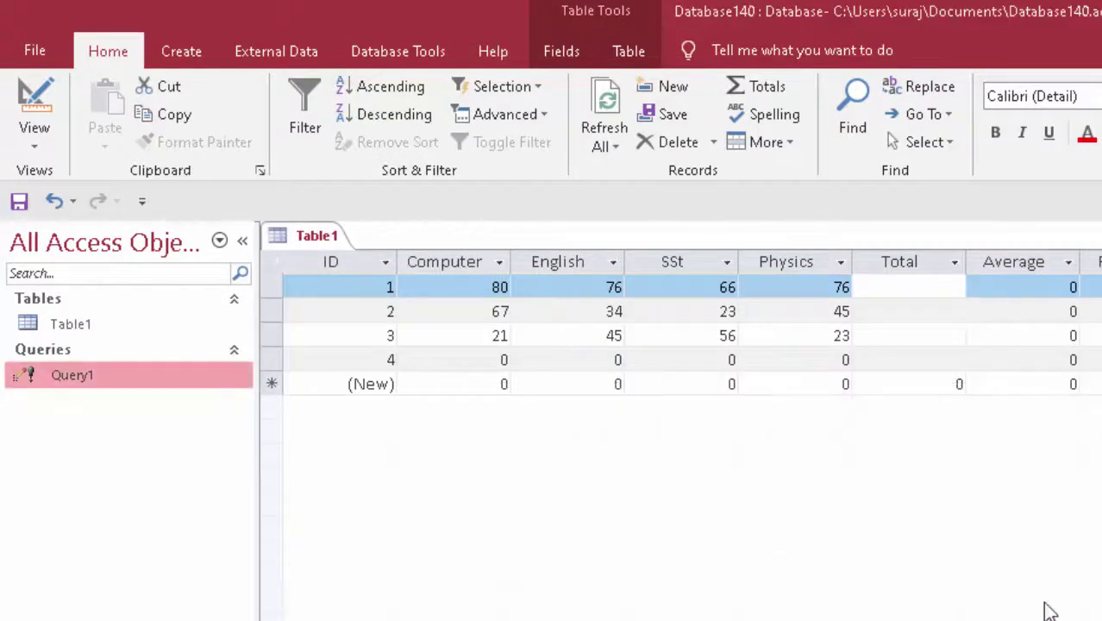
{"action": "left_click", "coordinate": [611, 102]}
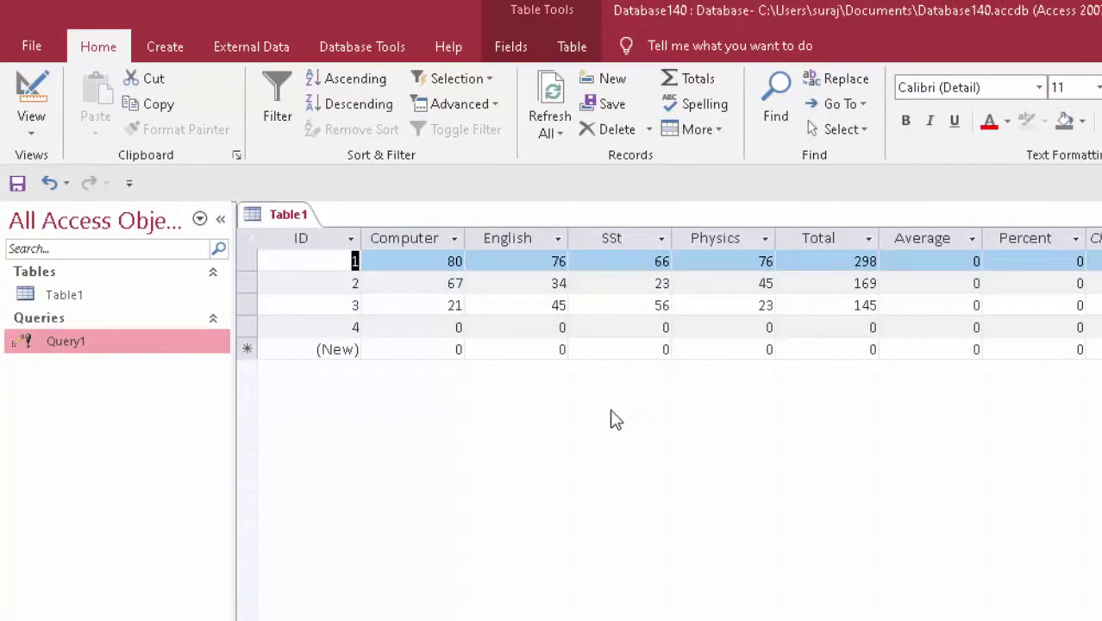
Enter marks 67, 23, 56 and 67 into record 4
{"action": "double_click", "coordinate": [448, 327]}
{"action": "type", "text": "67"}
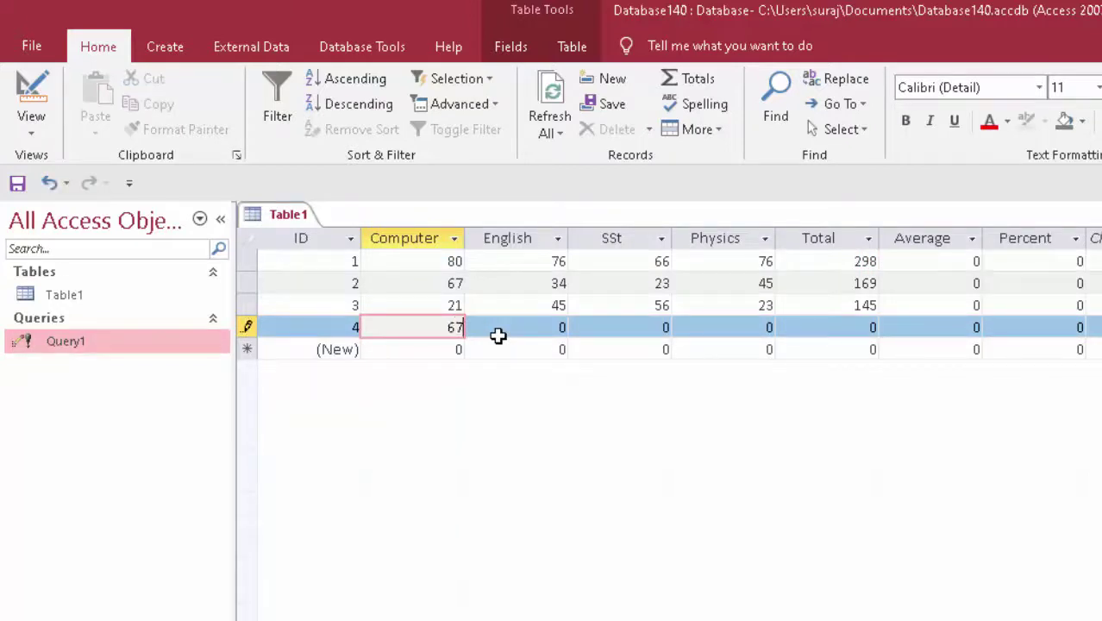
{"action": "key", "text": "Tab"}
{"action": "type", "text": "23"}
{"action": "key", "text": "Tab"}
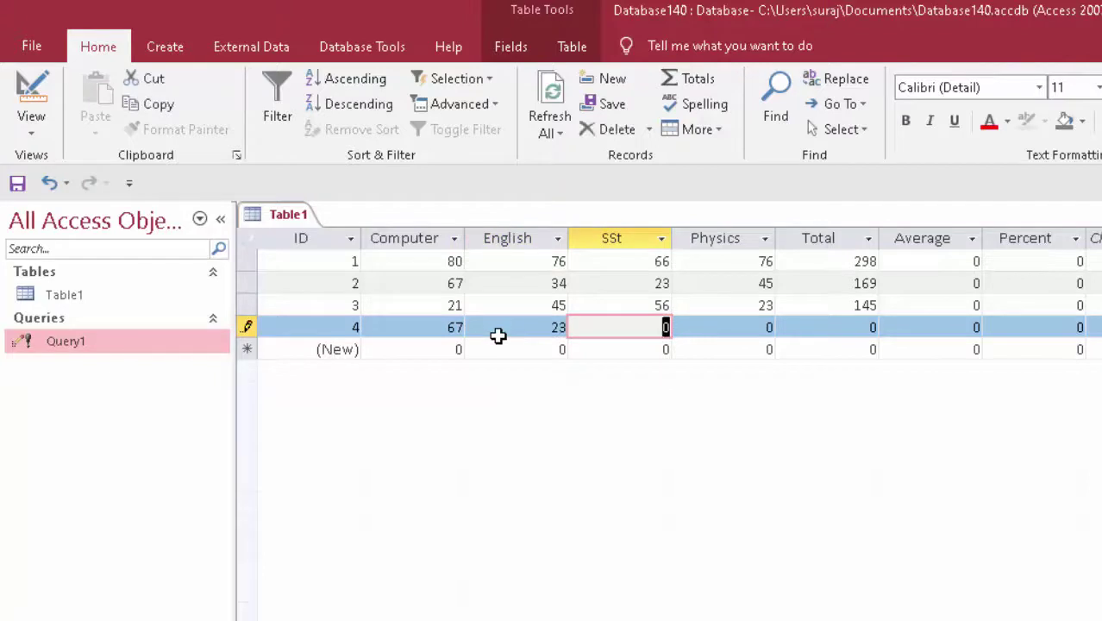
{"action": "type", "text": "56"}
{"action": "key", "text": "Tab"}
{"action": "type", "text": "67"}
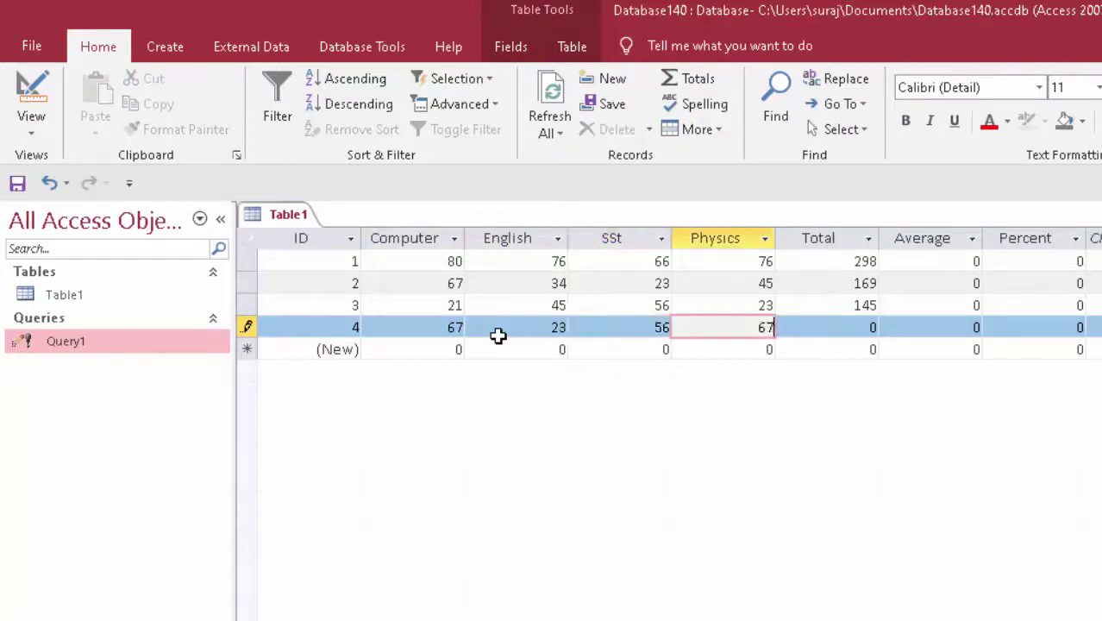
{"action": "key", "text": "Tab"}
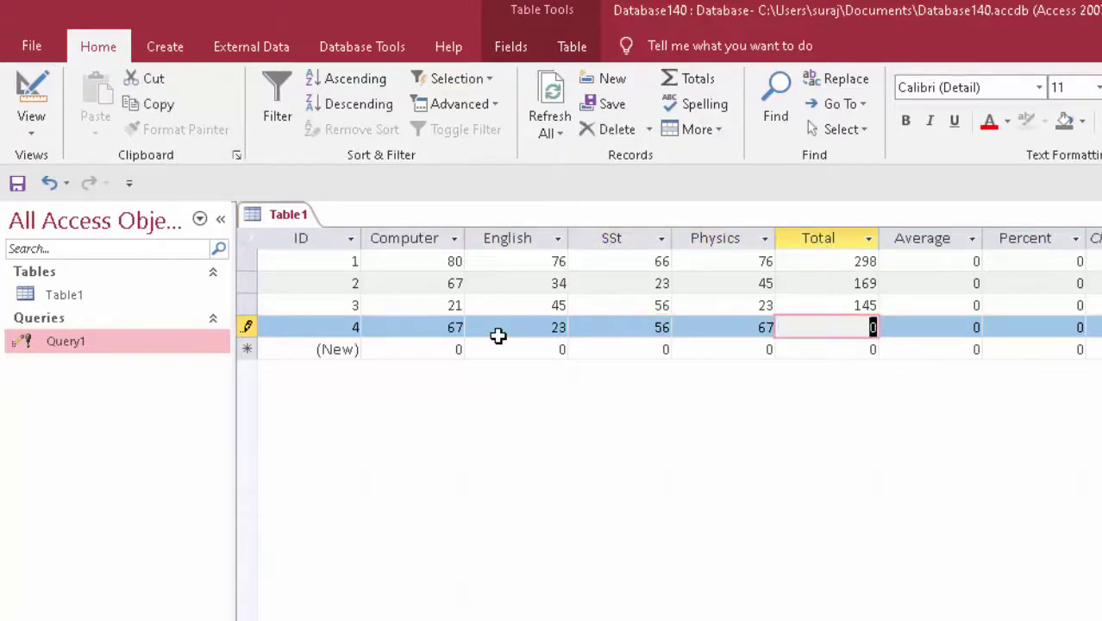
{"action": "left_click", "coordinate": [860, 335]}
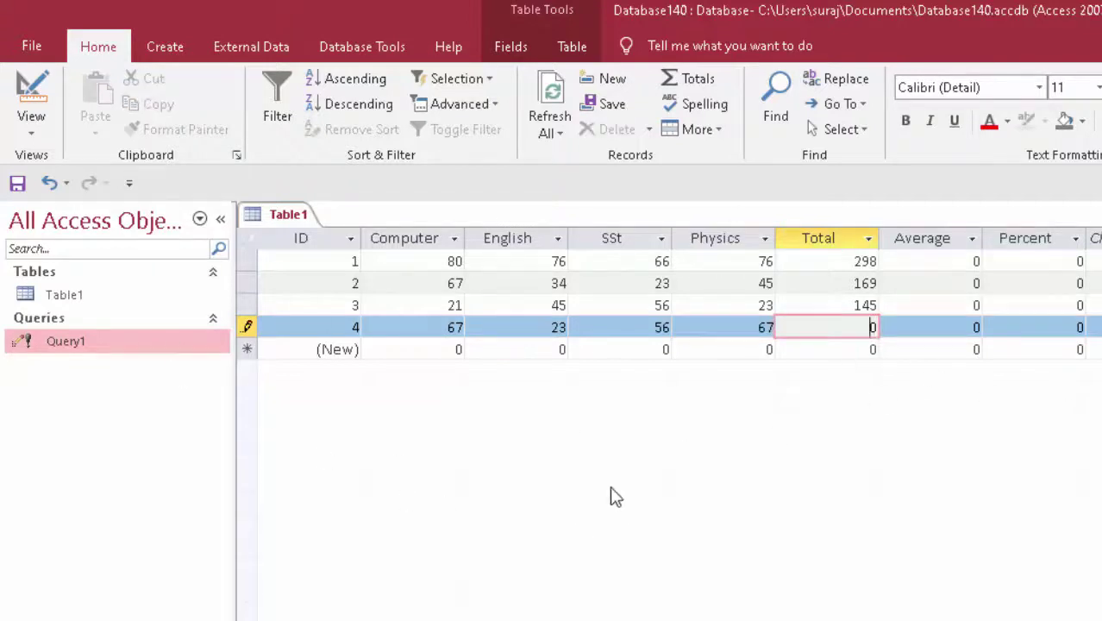
Rerun Query1, confirming both prompts, so record 4's Total becomes 213
{"action": "left_click", "coordinate": [114, 341]}
{"action": "double_click", "coordinate": [113, 341]}
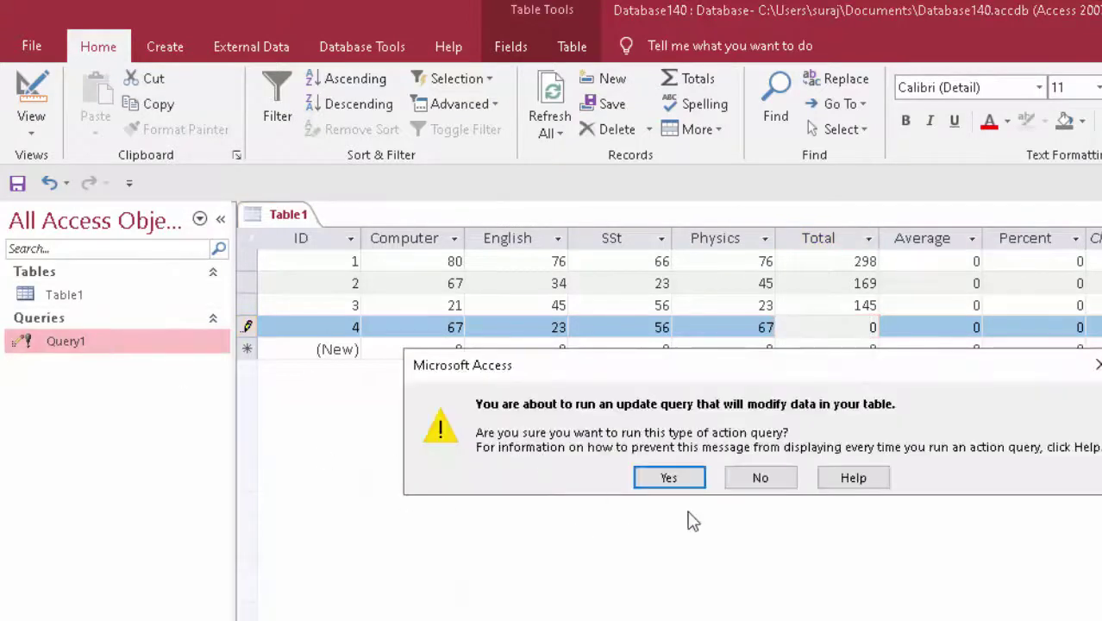
{"action": "left_click", "coordinate": [669, 479]}
{"action": "left_click", "coordinate": [702, 479]}
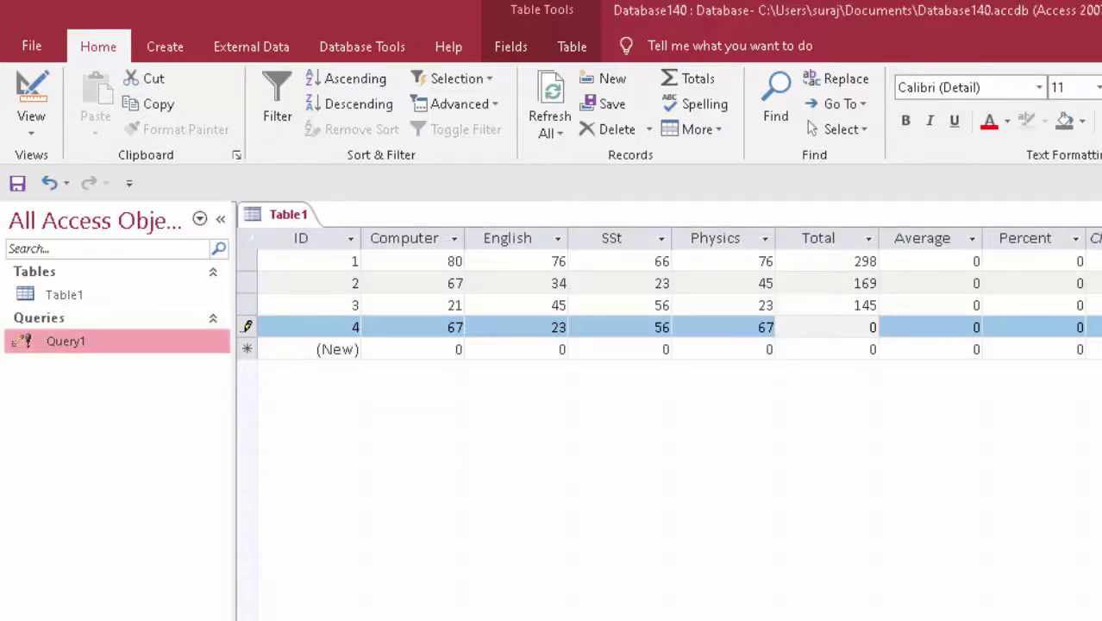
{"action": "left_click", "coordinate": [829, 325]}
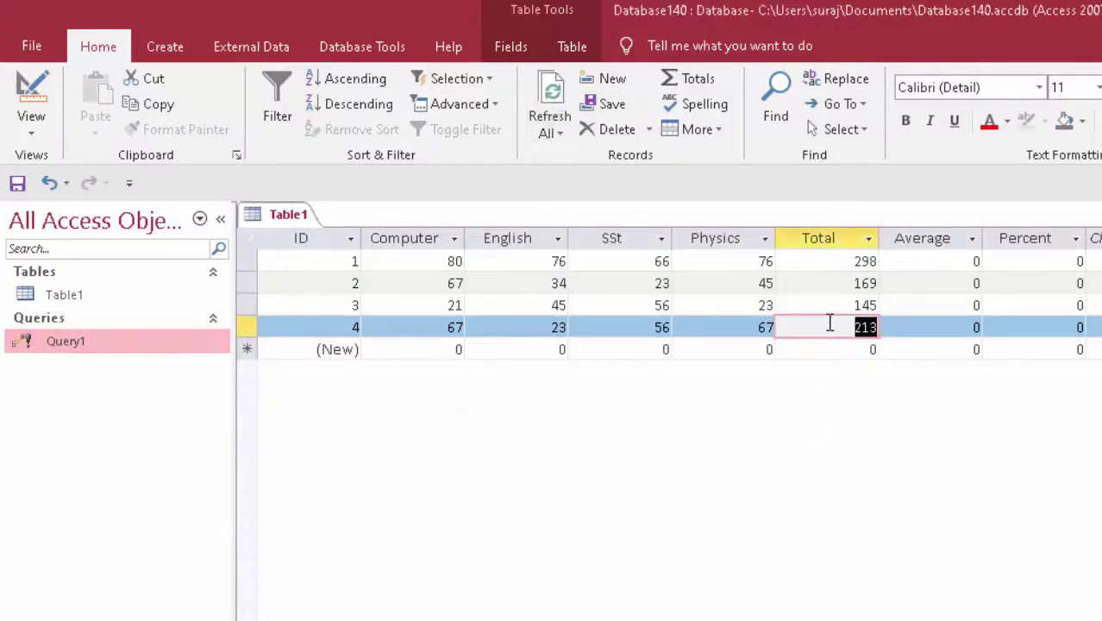
Add a fifth record with marks 65, 33, 55 and 67
{"action": "left_click", "coordinate": [829, 325]}
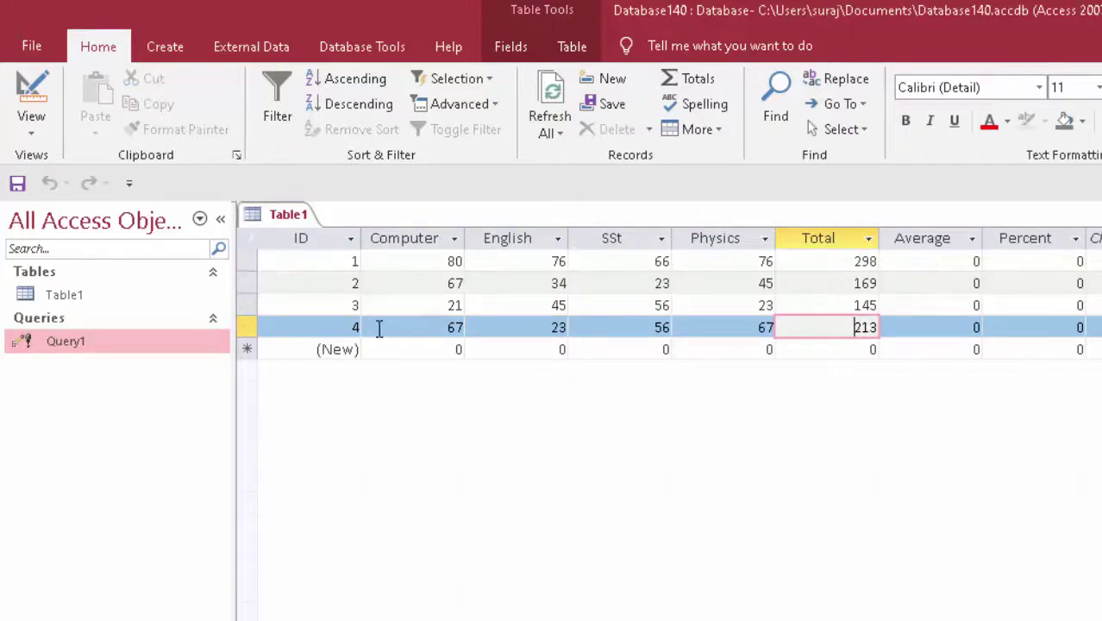
{"action": "left_click", "coordinate": [457, 349]}
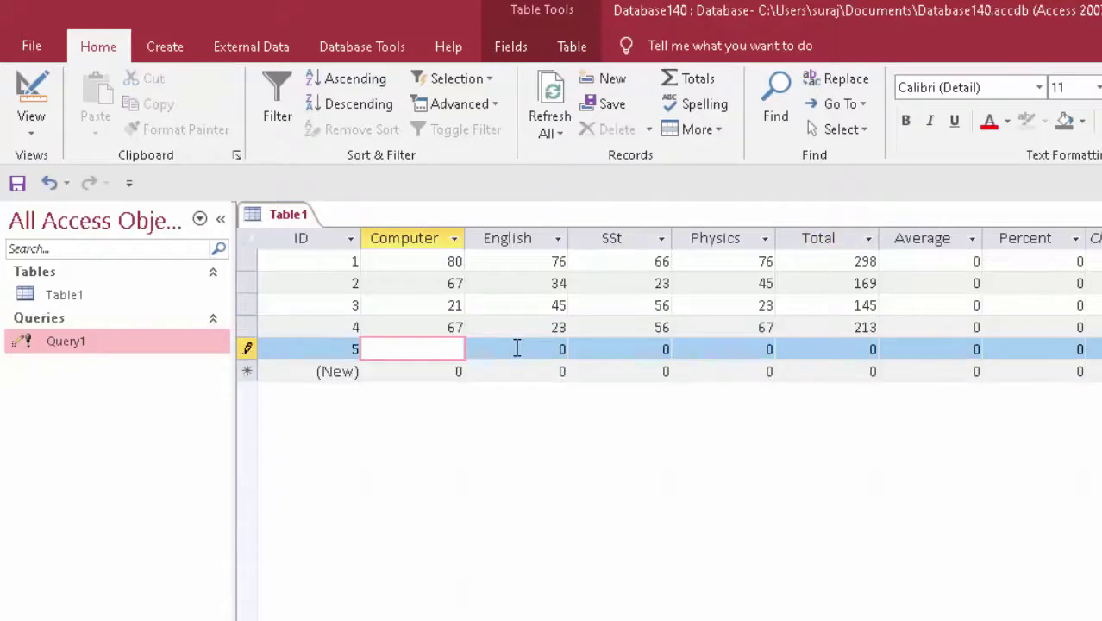
{"action": "type", "text": "65"}
{"action": "key", "text": "Tab"}
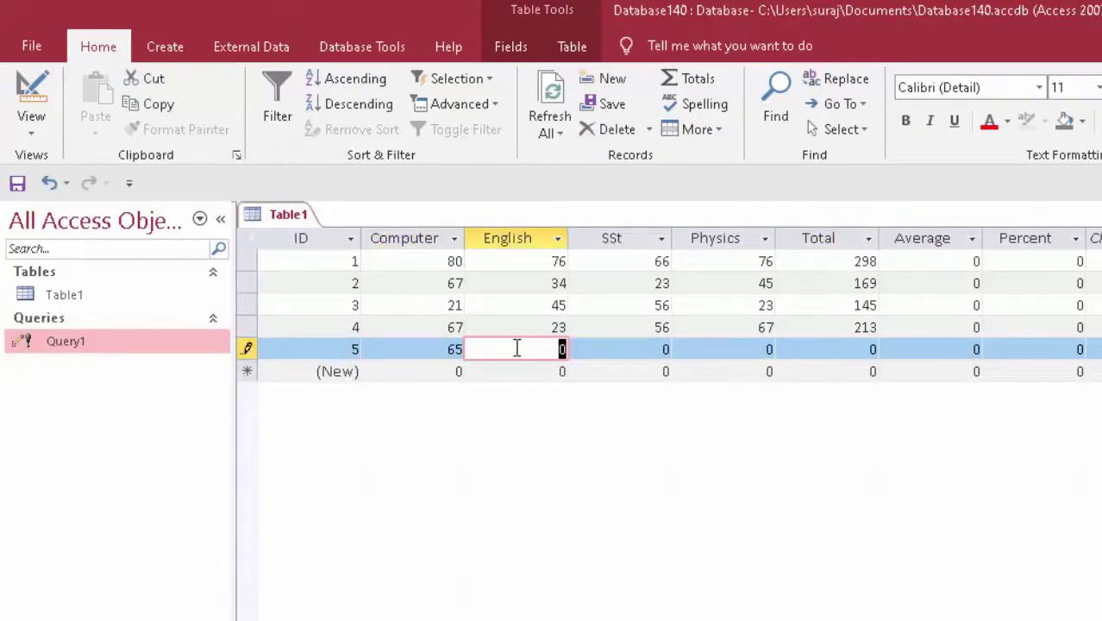
{"action": "type", "text": "33"}
{"action": "key", "text": "Tab"}
{"action": "type", "text": "5"}
{"action": "key", "text": "Tab"}
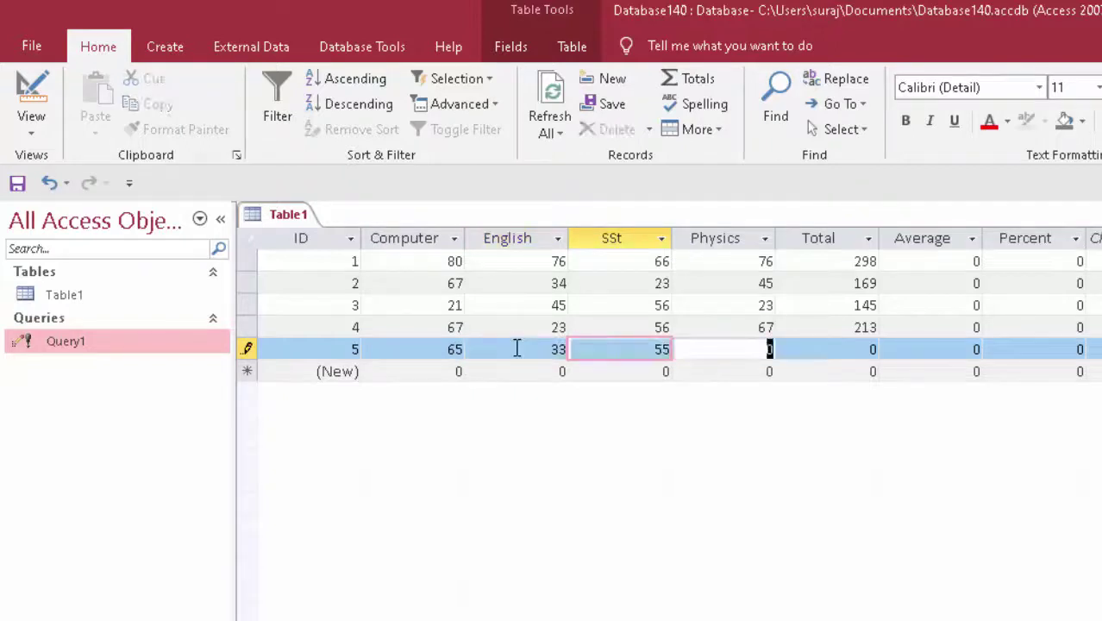
{"action": "type", "text": "67"}
{"action": "key", "text": "Tab"}
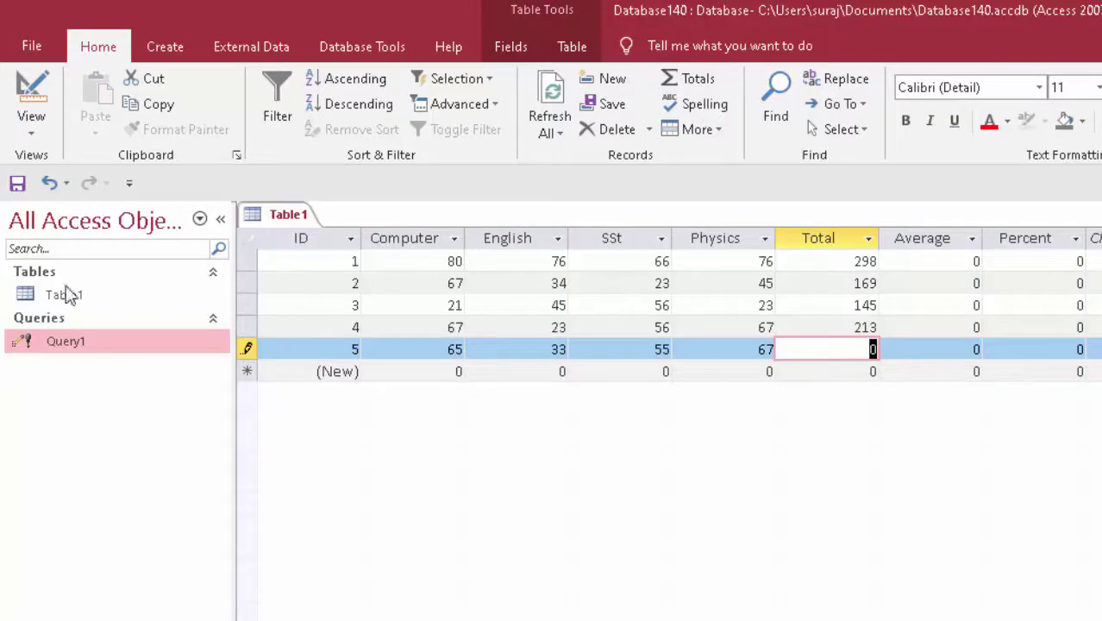
Rerun Query1 and dismiss the write conflict so record 5's Total shows 220
{"action": "double_click", "coordinate": [66, 343]}
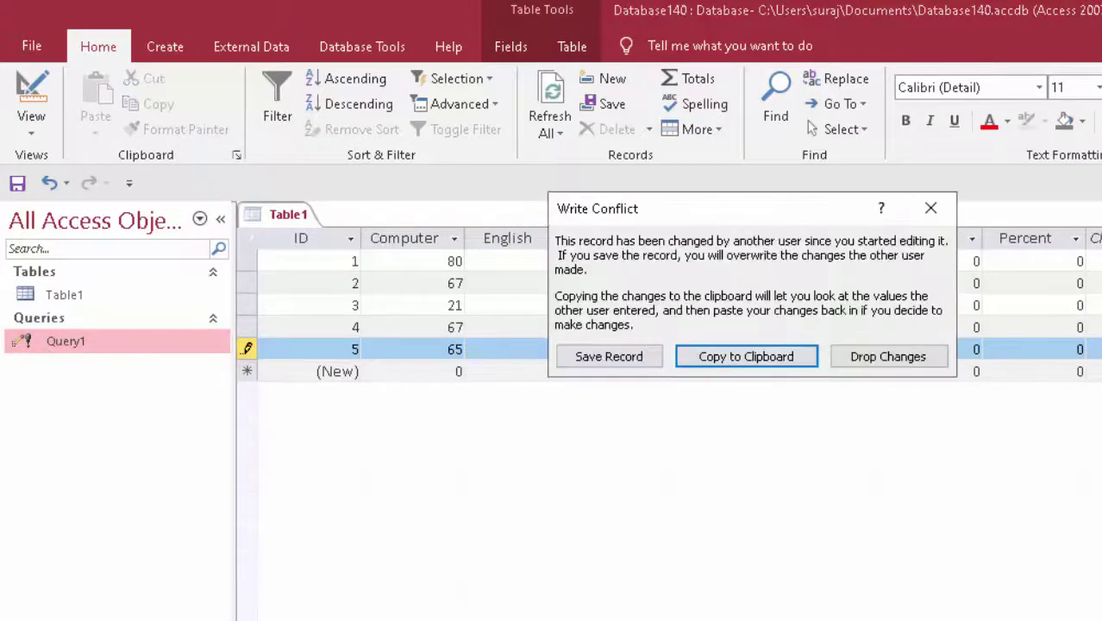
{"action": "left_click", "coordinate": [931, 207]}
{"action": "left_click", "coordinate": [838, 348]}
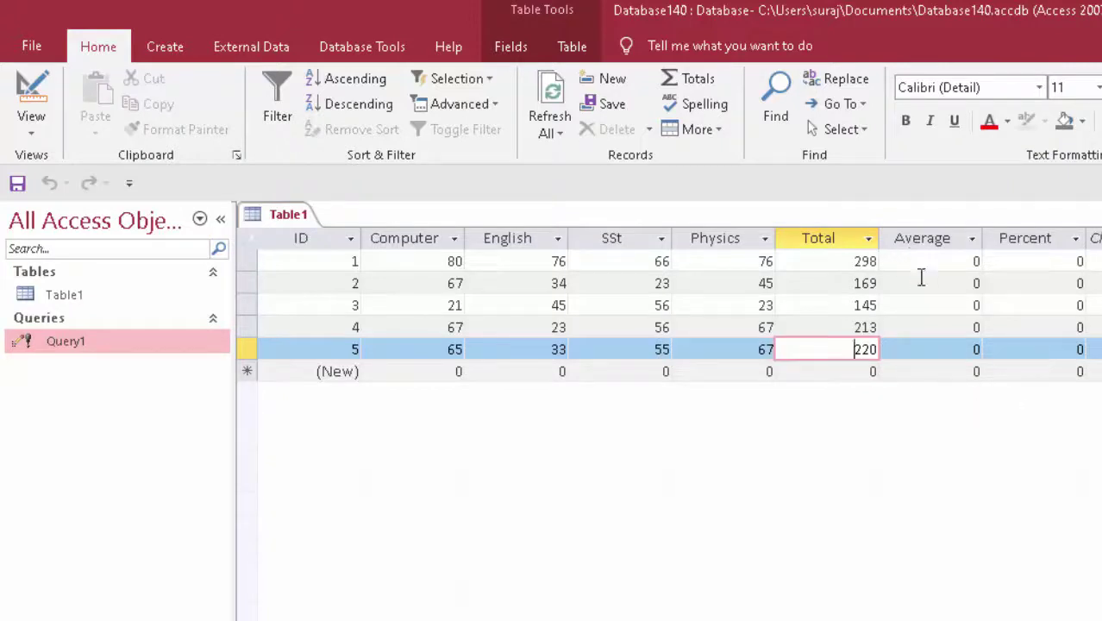
{"action": "left_click", "coordinate": [162, 48]}
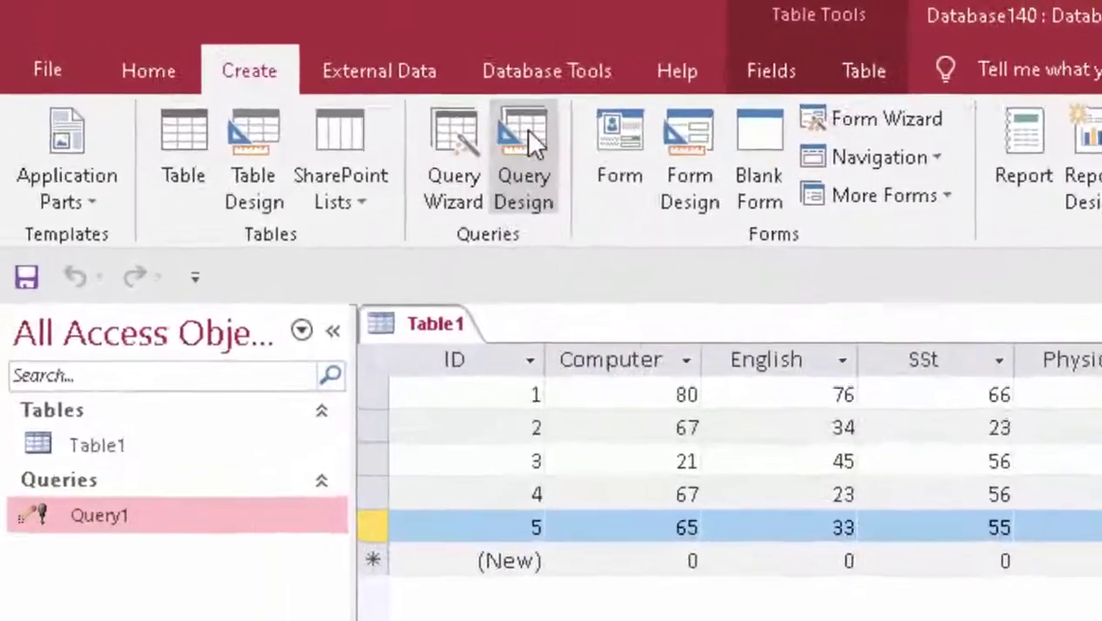
Build a new update query on Table1 with the Average field in its grid
{"action": "left_click", "coordinate": [346, 110]}
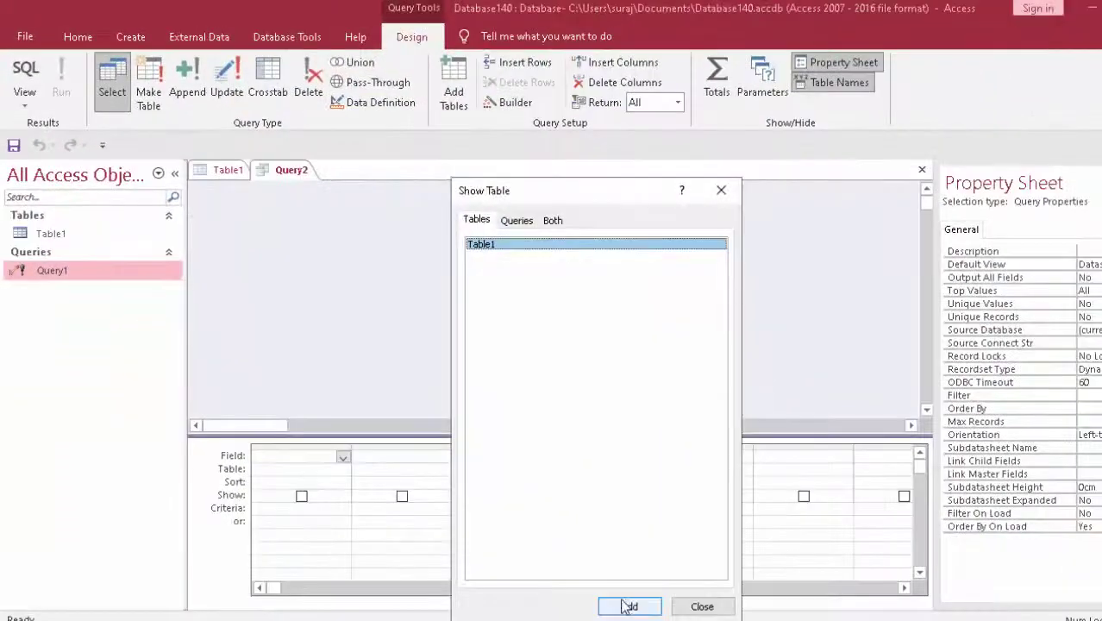
{"action": "left_click", "coordinate": [632, 604]}
{"action": "left_click", "coordinate": [740, 606]}
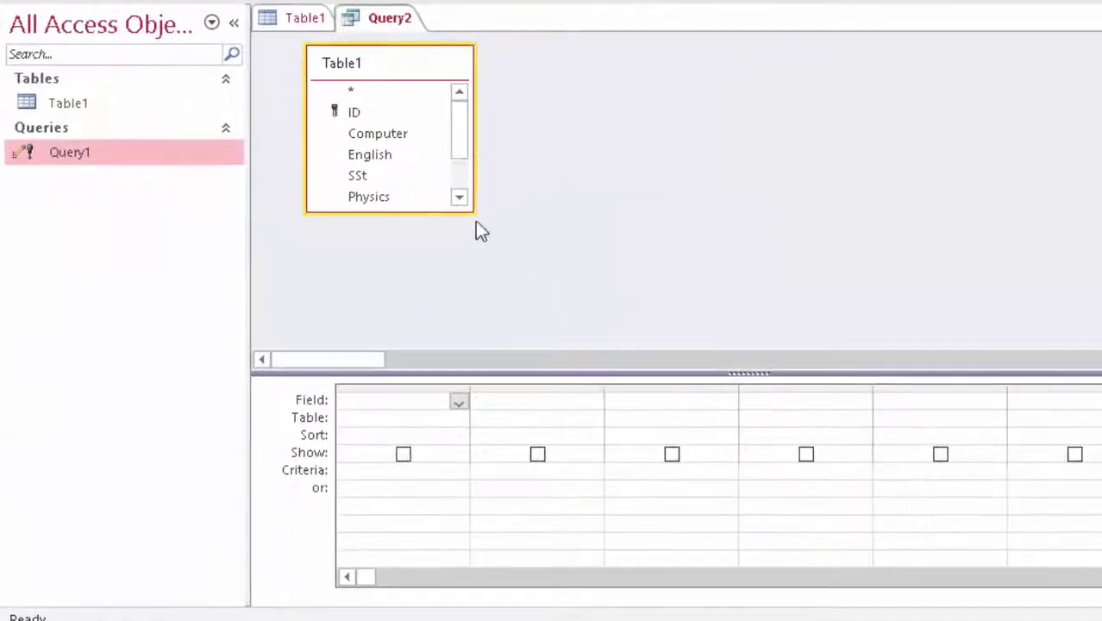
{"action": "left_click_drag", "start_coordinate": [474, 213], "coordinate": [476, 273]}
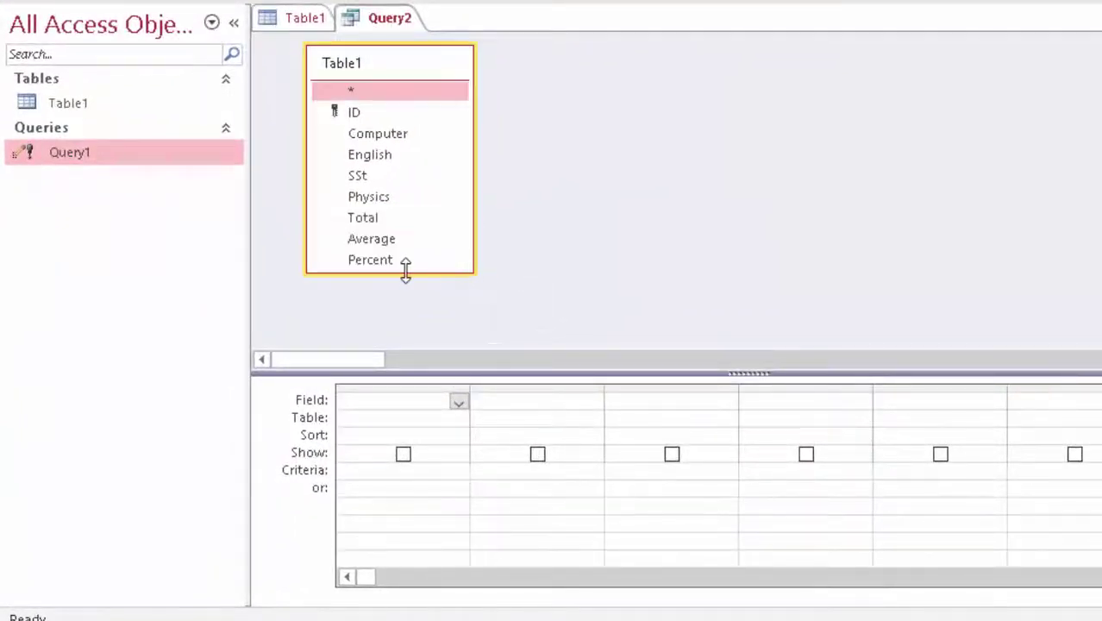
{"action": "left_click", "coordinate": [383, 241]}
{"action": "double_click", "coordinate": [384, 242]}
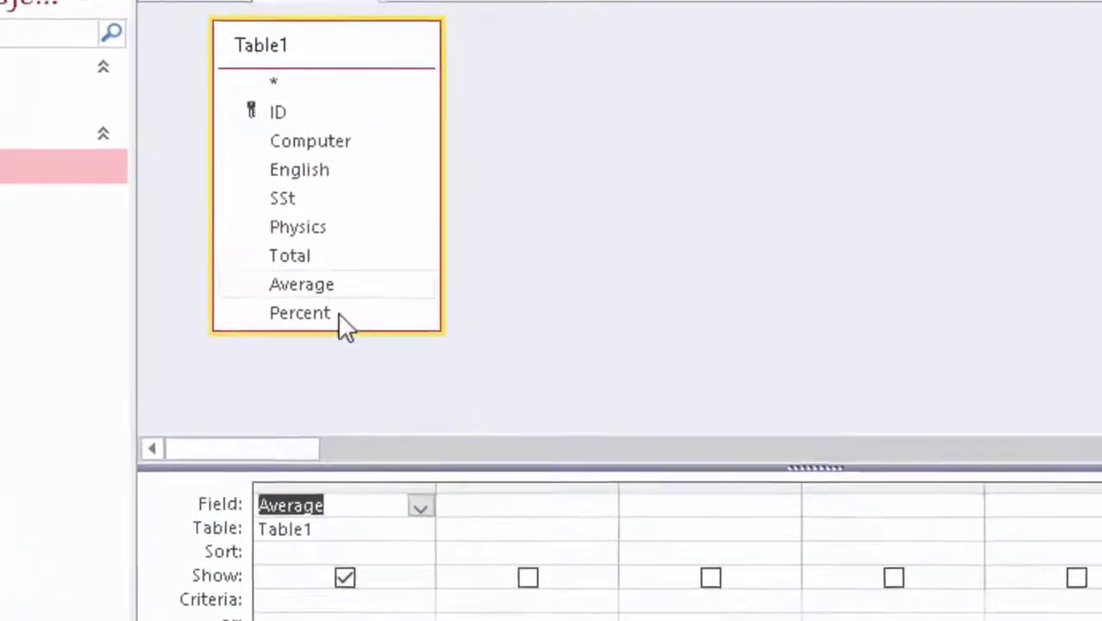
{"action": "left_click", "coordinate": [276, 564]}
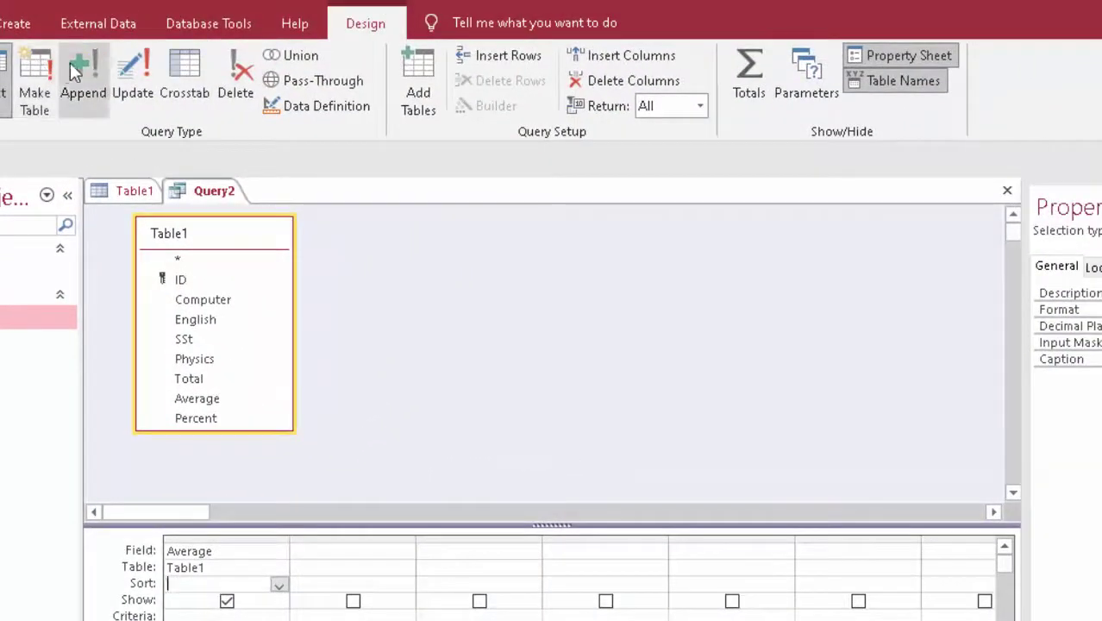
{"action": "left_click", "coordinate": [133, 82]}
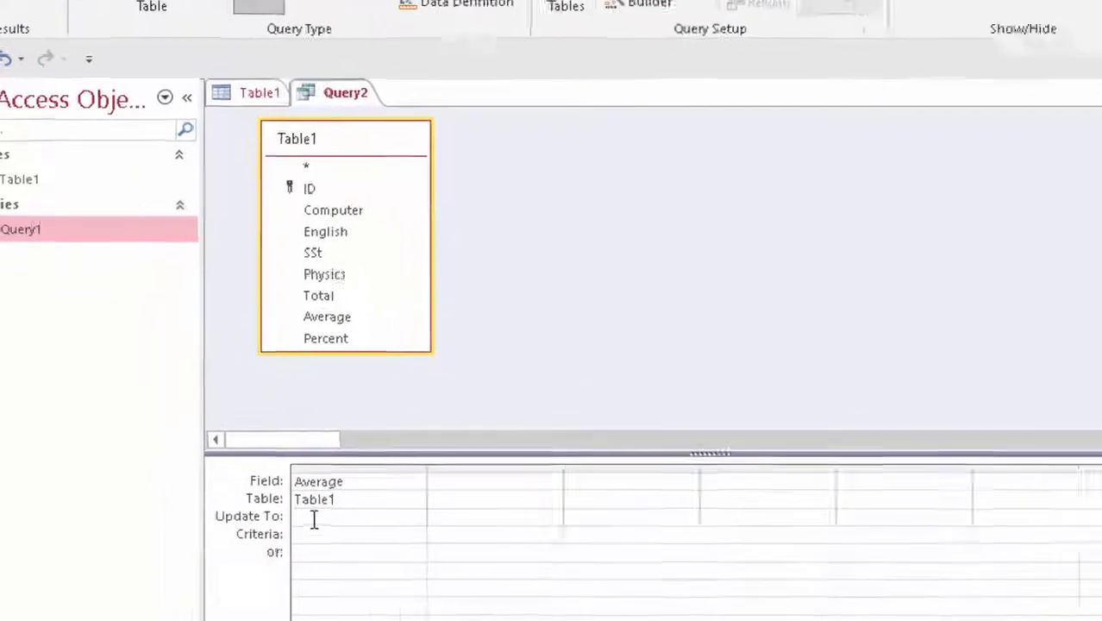
{"action": "left_click", "coordinate": [266, 534]}
{"action": "type", "text": "[t"}
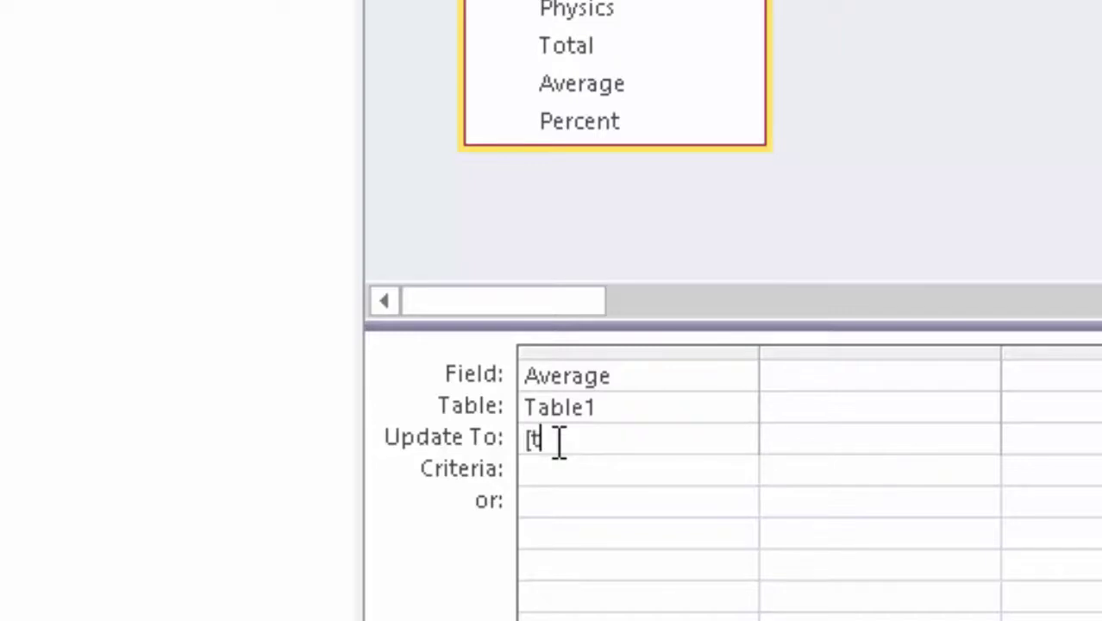
Set Average's Update To expression to [Total]/4 and save the query as Query2
{"action": "type", "text": "otal]"}
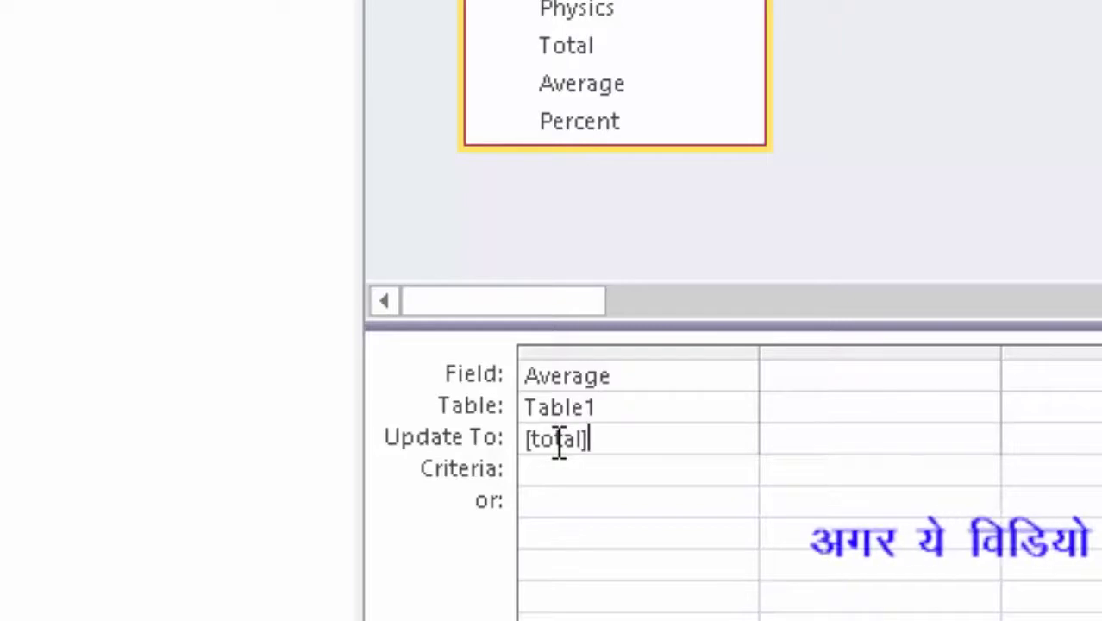
{"action": "type", "text": "/4"}
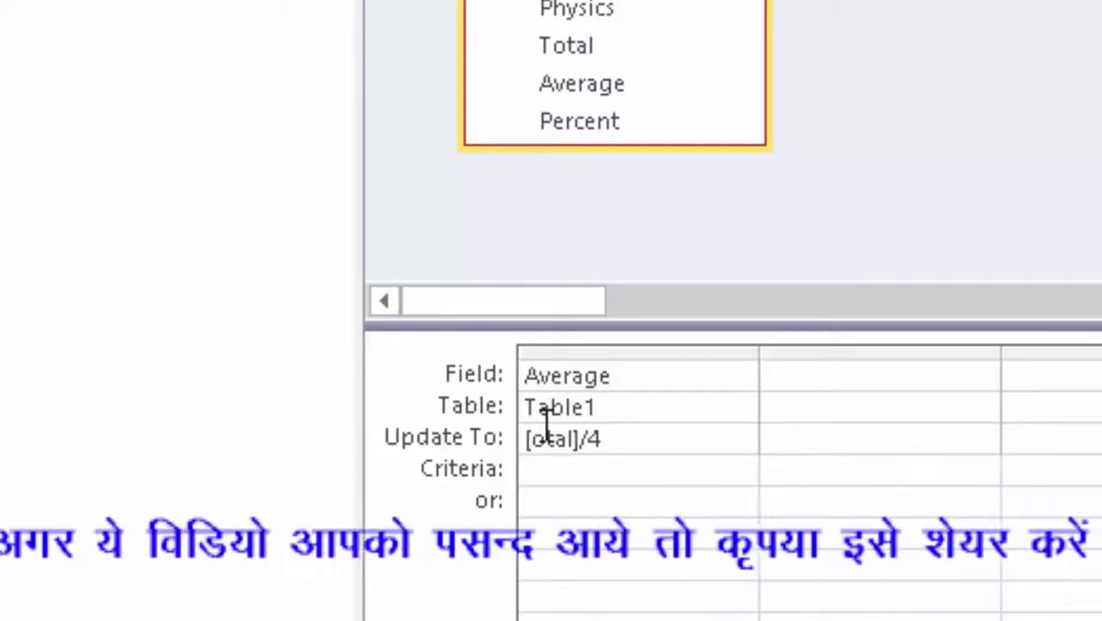
{"action": "type", "text": "T"}
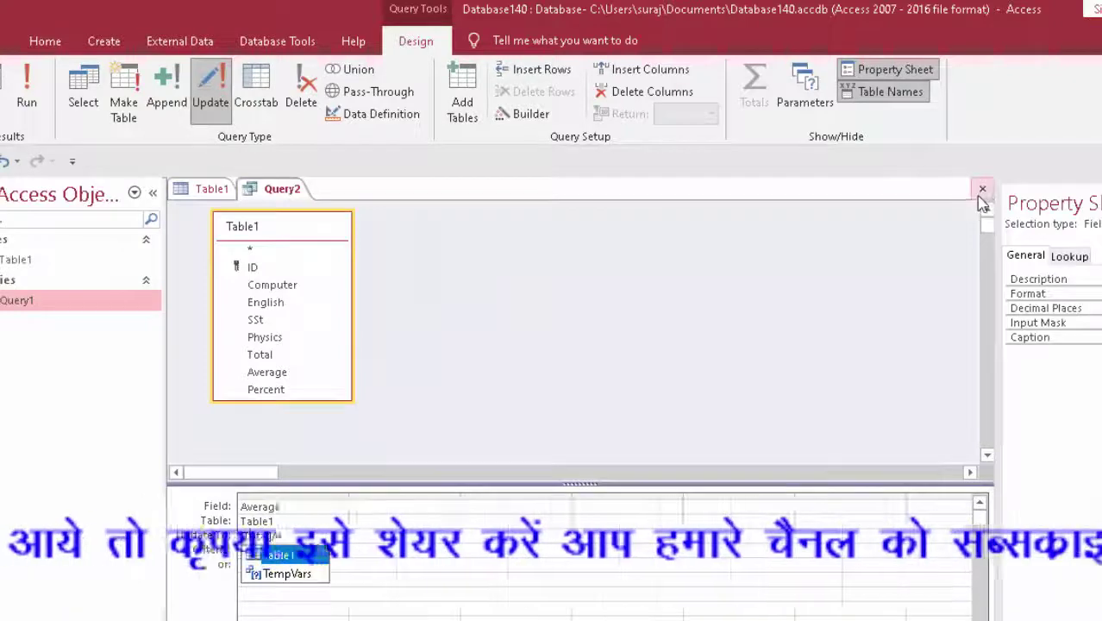
{"action": "left_click", "coordinate": [982, 189]}
{"action": "left_click", "coordinate": [548, 409]}
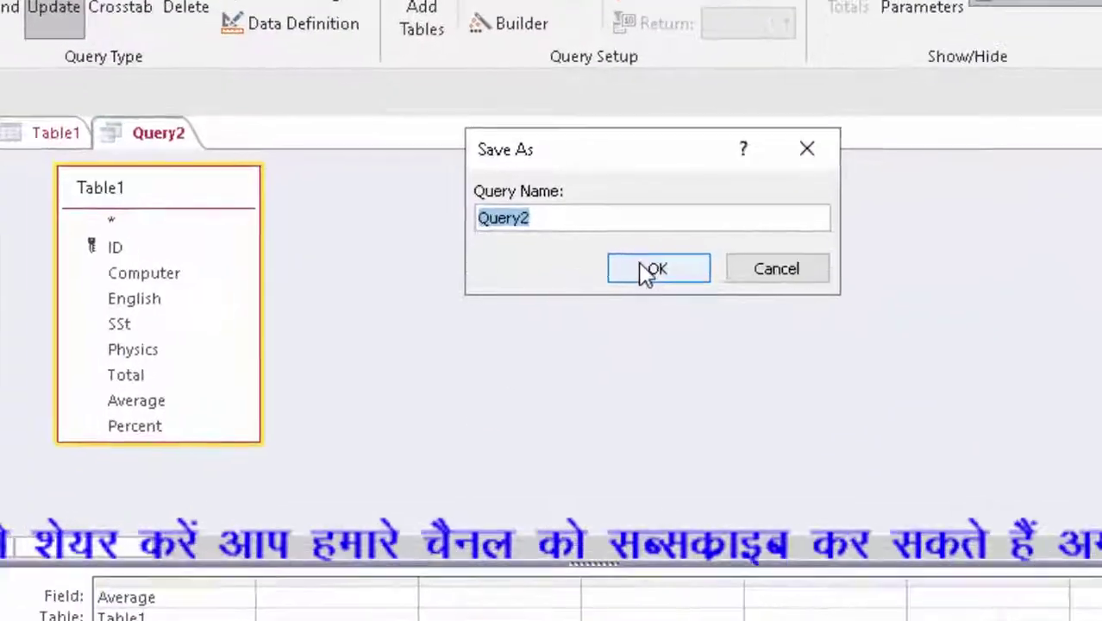
{"action": "left_click", "coordinate": [622, 280]}
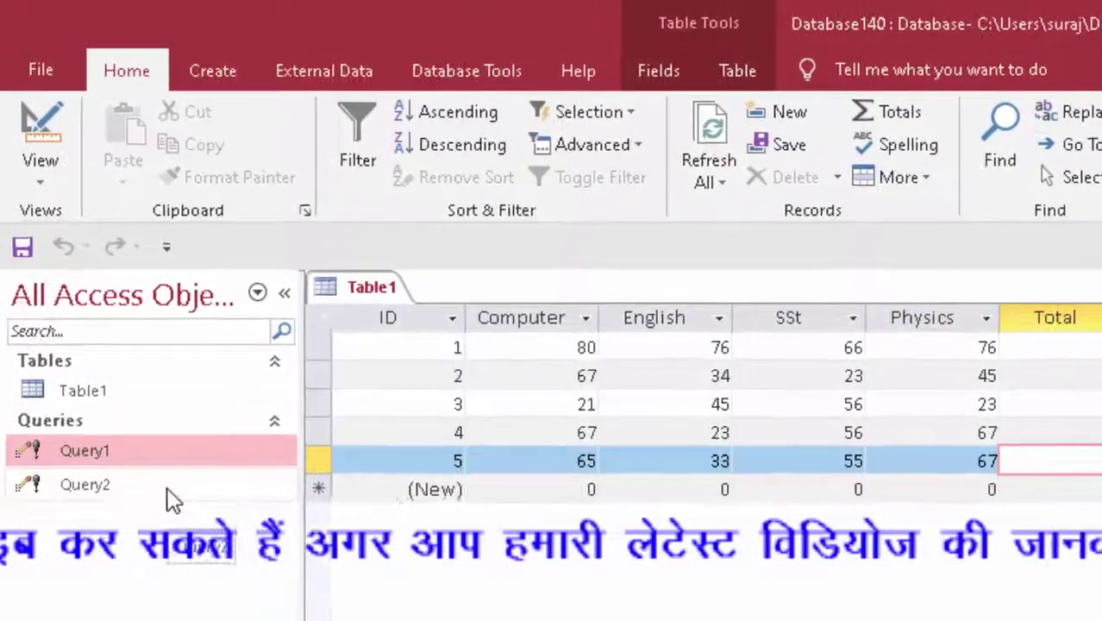
Run Query2 on Table1, confirm both warnings, and refresh to show the new Average values
{"action": "double_click", "coordinate": [125, 380]}
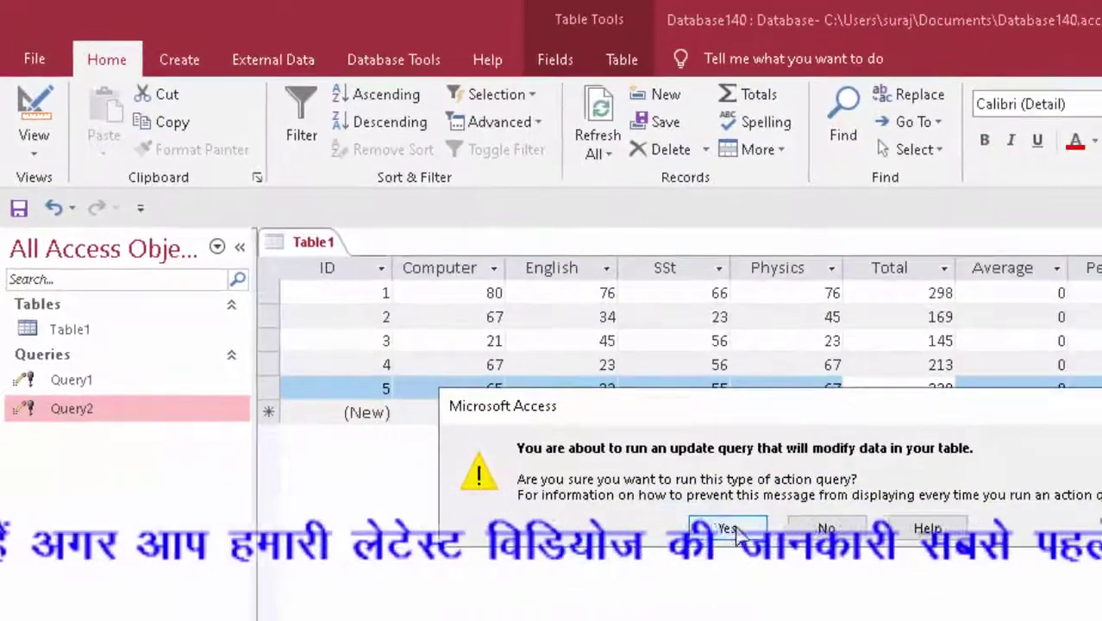
{"action": "left_click", "coordinate": [740, 538]}
{"action": "left_click", "coordinate": [779, 529]}
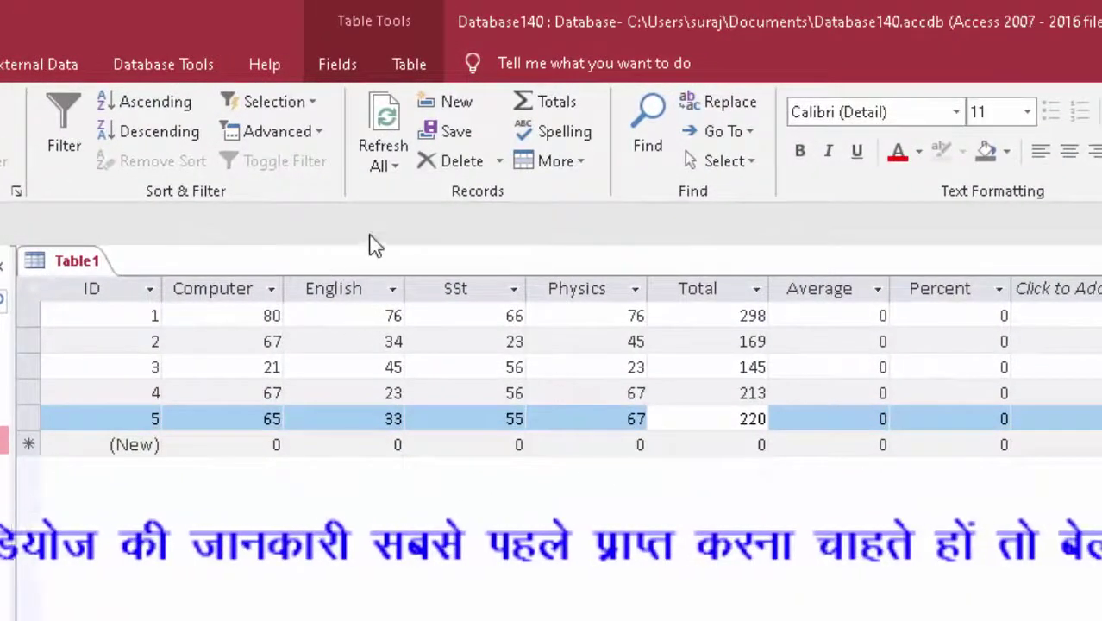
{"action": "left_click", "coordinate": [382, 130]}
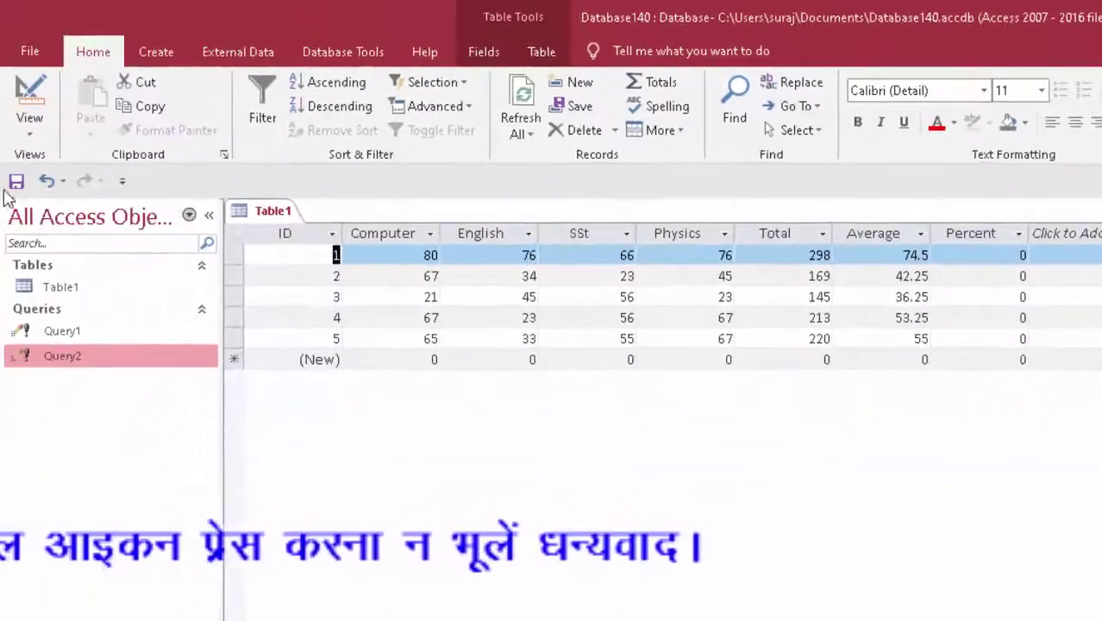
Create a new query on Table1 with the Percent field and make it an update query
{"action": "left_click", "coordinate": [157, 52]}
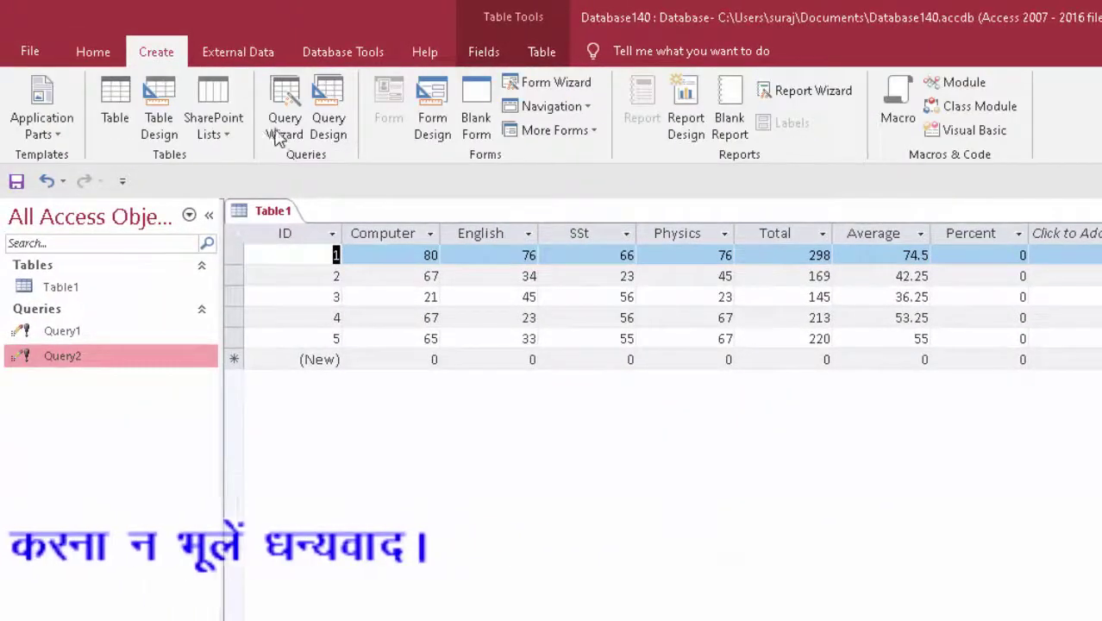
{"action": "left_click", "coordinate": [328, 107]}
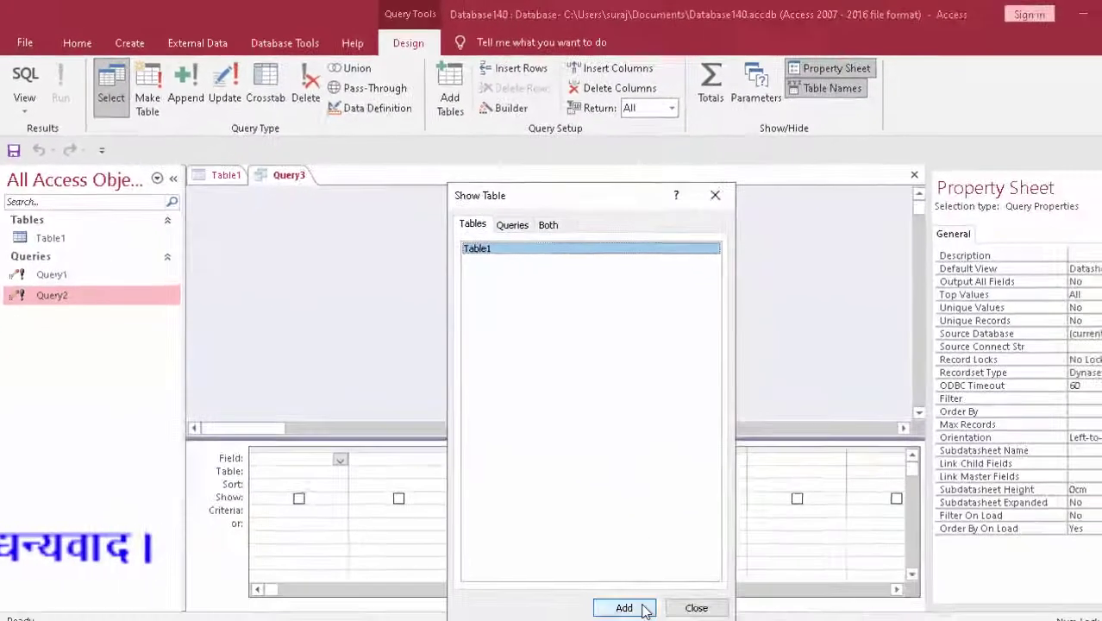
{"action": "left_click", "coordinate": [624, 608]}
{"action": "left_click", "coordinate": [696, 608]}
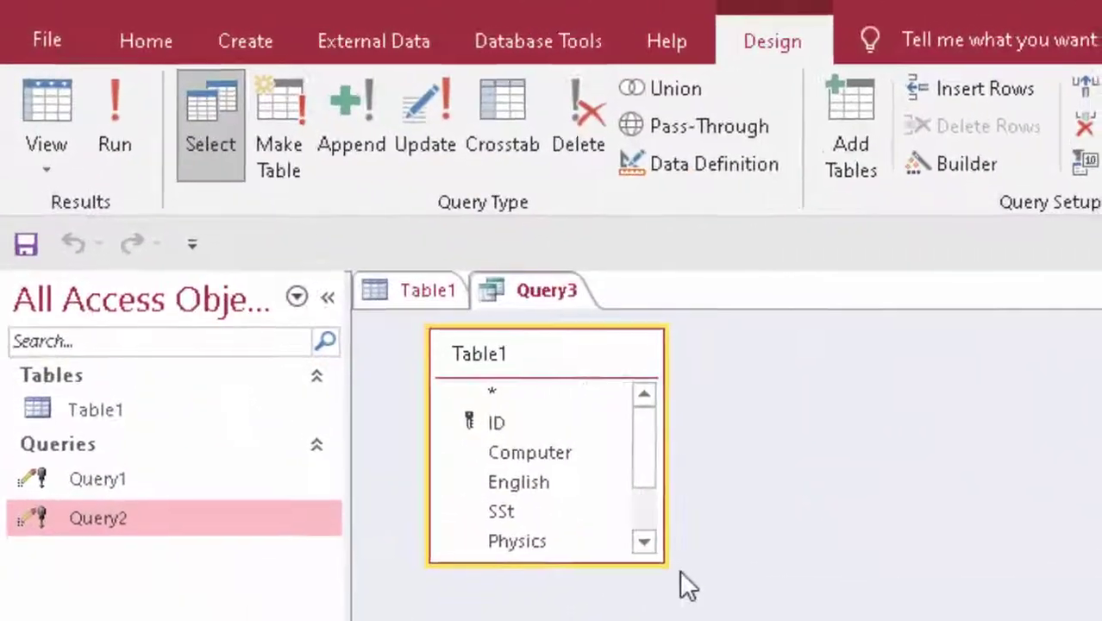
{"action": "left_click_drag", "start_coordinate": [664, 563], "coordinate": [598, 610]}
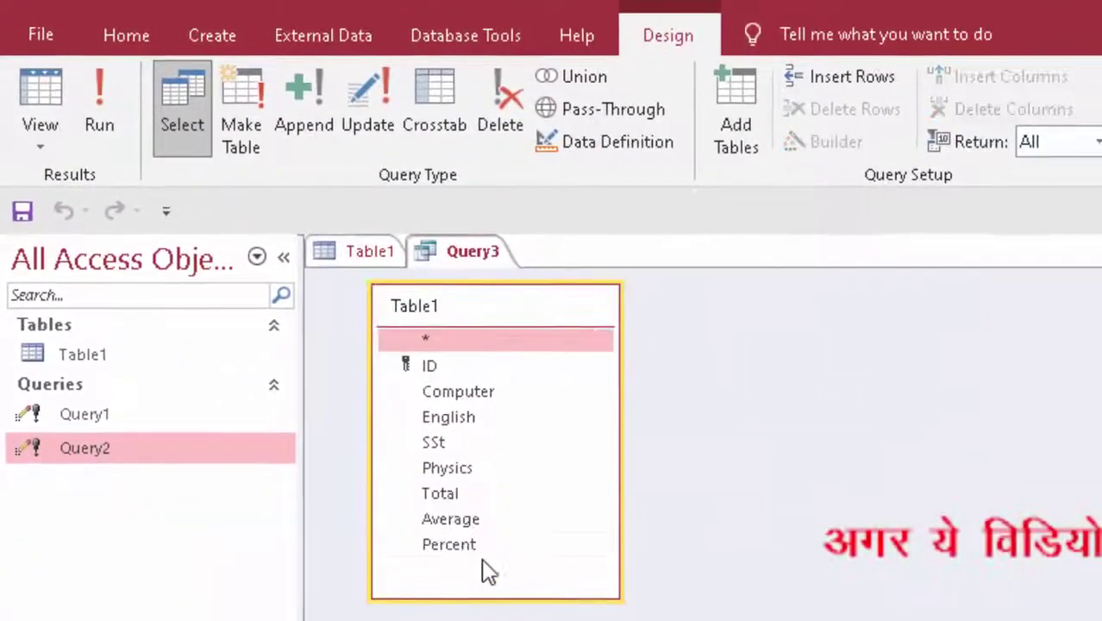
{"action": "double_click", "coordinate": [450, 544]}
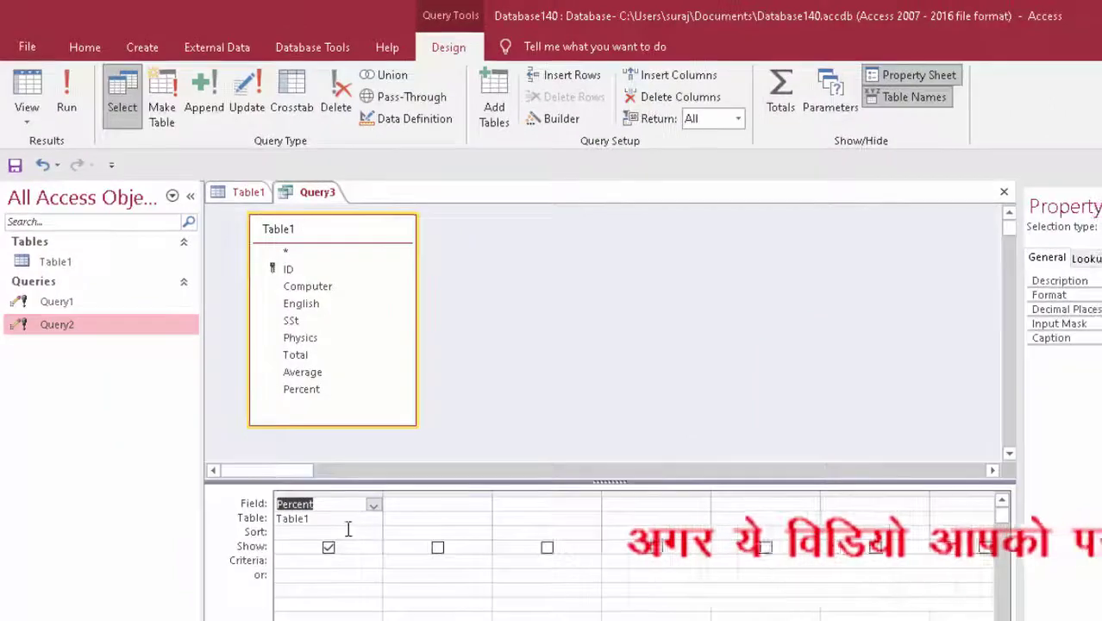
{"action": "left_click", "coordinate": [319, 529]}
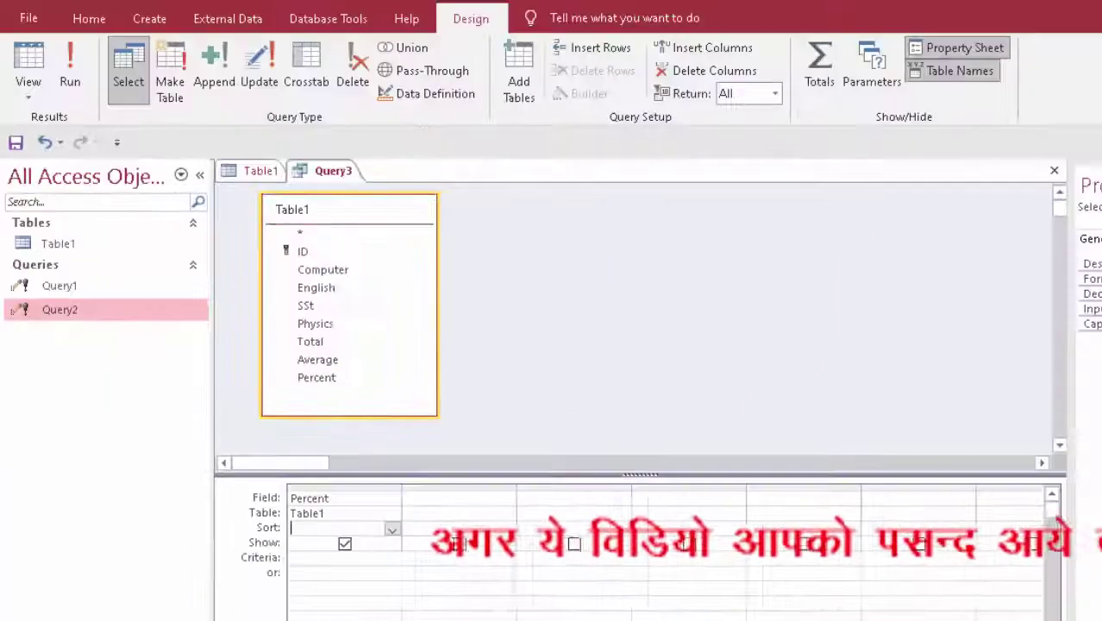
{"action": "left_click", "coordinate": [263, 53]}
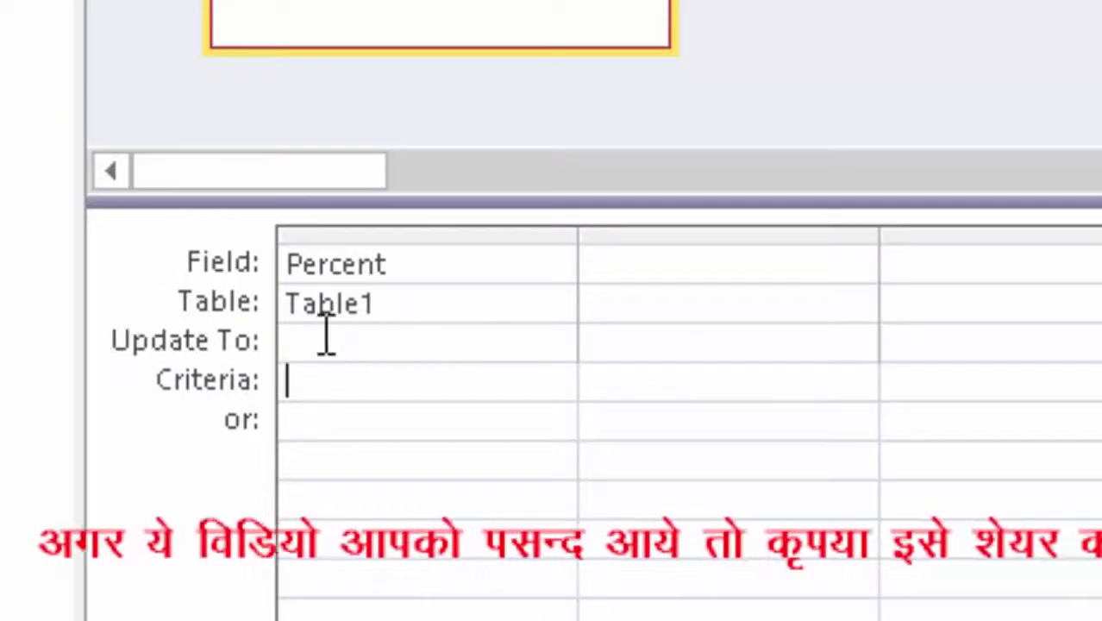
Enter [Total]*100/400 as the Update To expression for Percent
{"action": "left_click", "coordinate": [326, 336]}
{"action": "type", "text": "[T"}
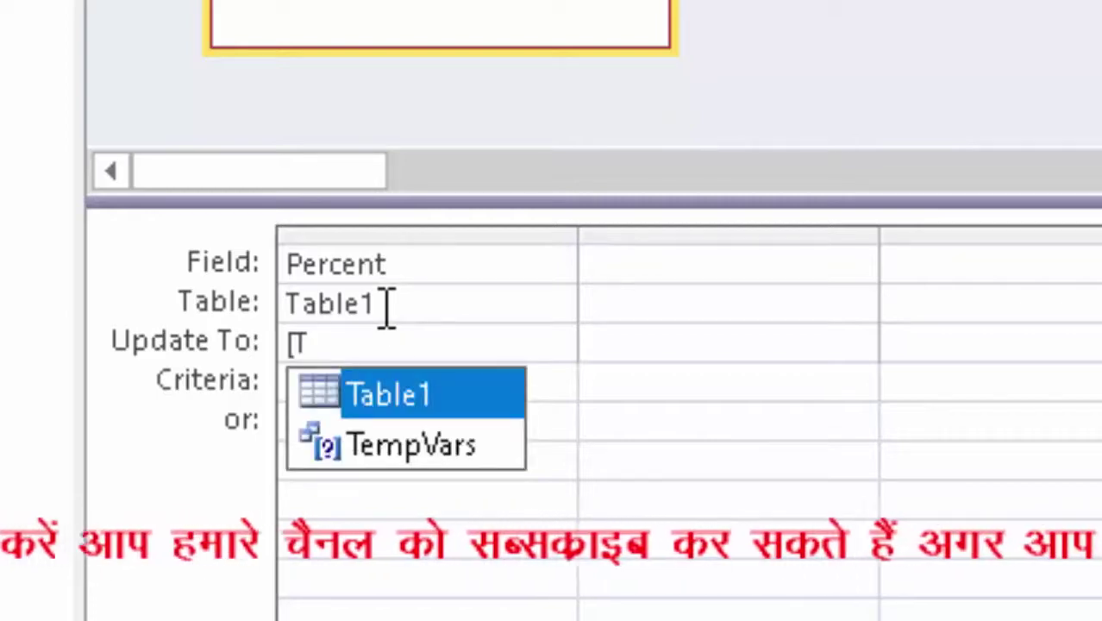
{"action": "type", "text": "otal]*100/"}
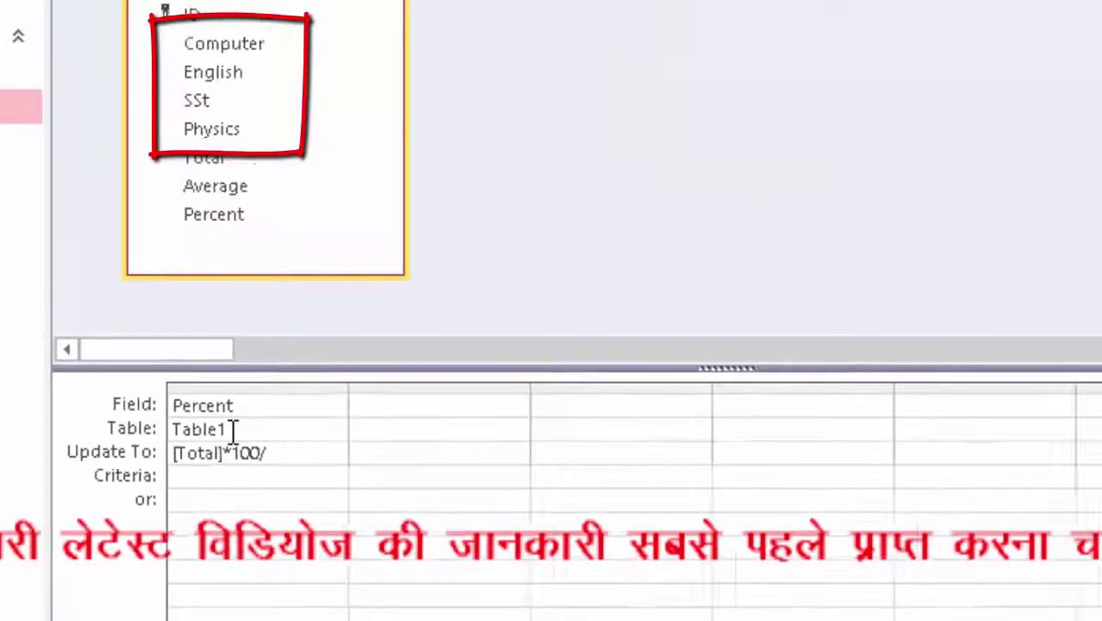
{"action": "type", "text": "400"}
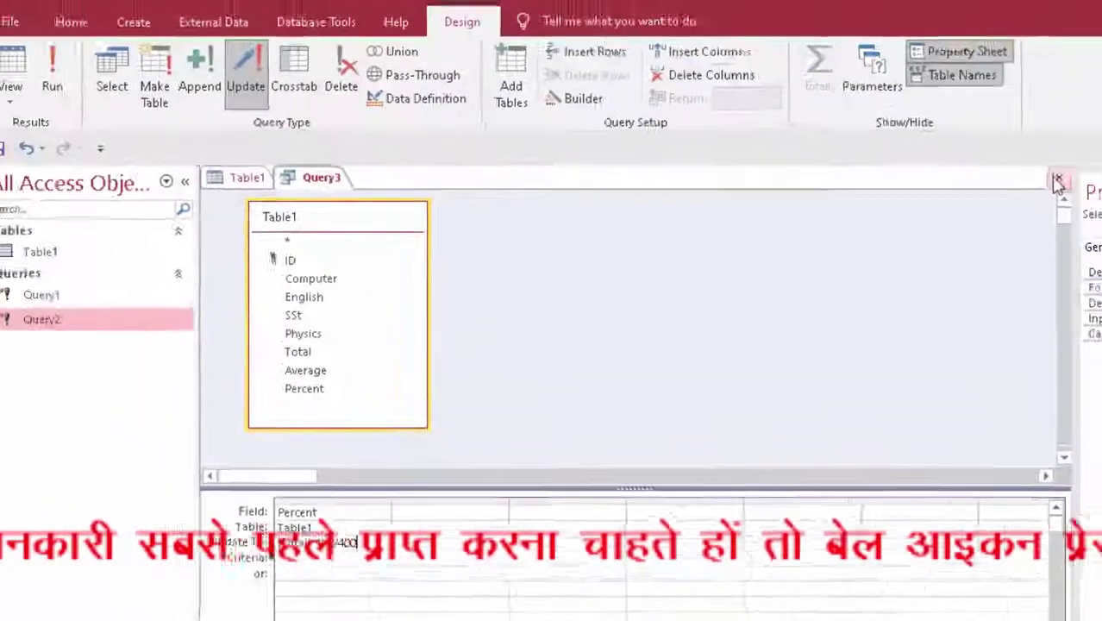
Close the query design and save it as Query3
{"action": "left_click", "coordinate": [1034, 199]}
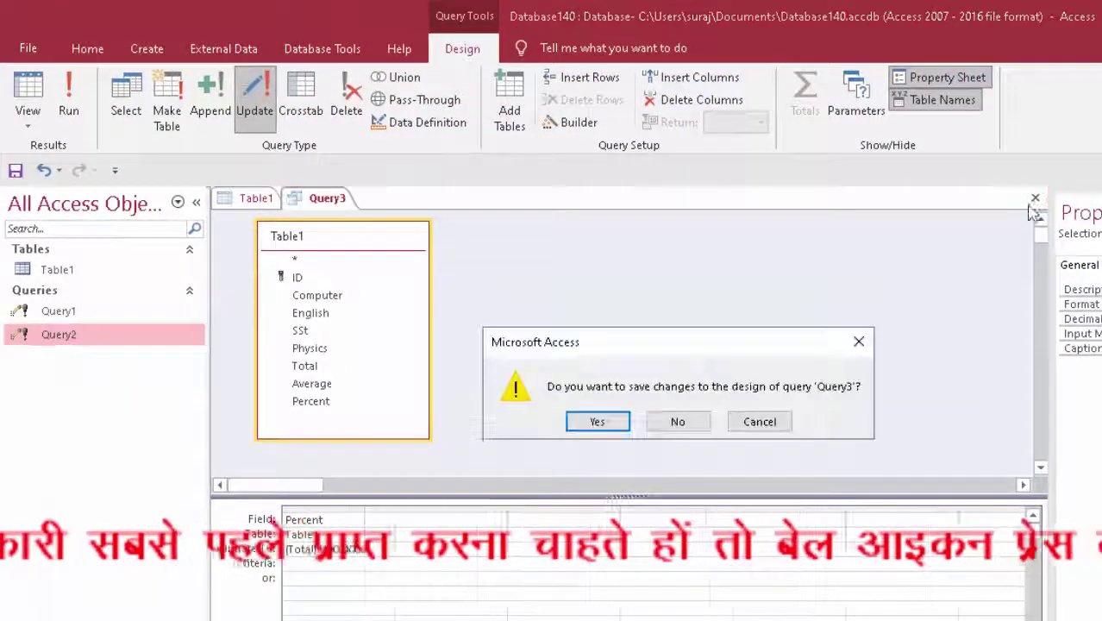
{"action": "left_click", "coordinate": [598, 421]}
{"action": "left_click", "coordinate": [672, 292]}
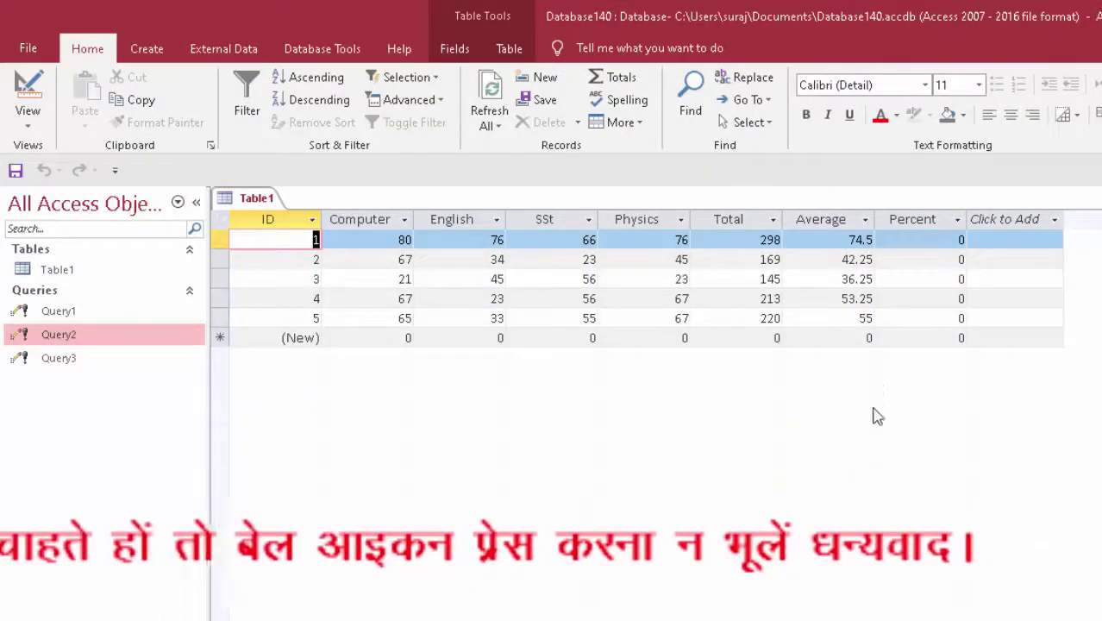
Run Query3 on Table1, confirm both warnings, and refresh to show the Percent values
{"action": "double_click", "coordinate": [108, 364]}
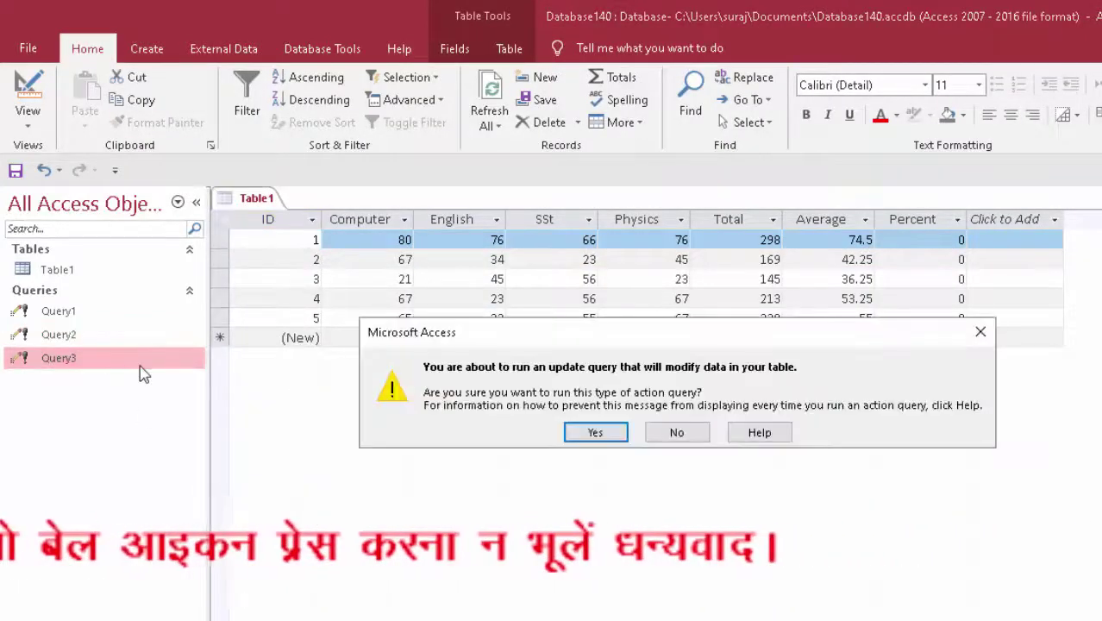
{"action": "left_click", "coordinate": [602, 432]}
{"action": "left_click", "coordinate": [566, 431]}
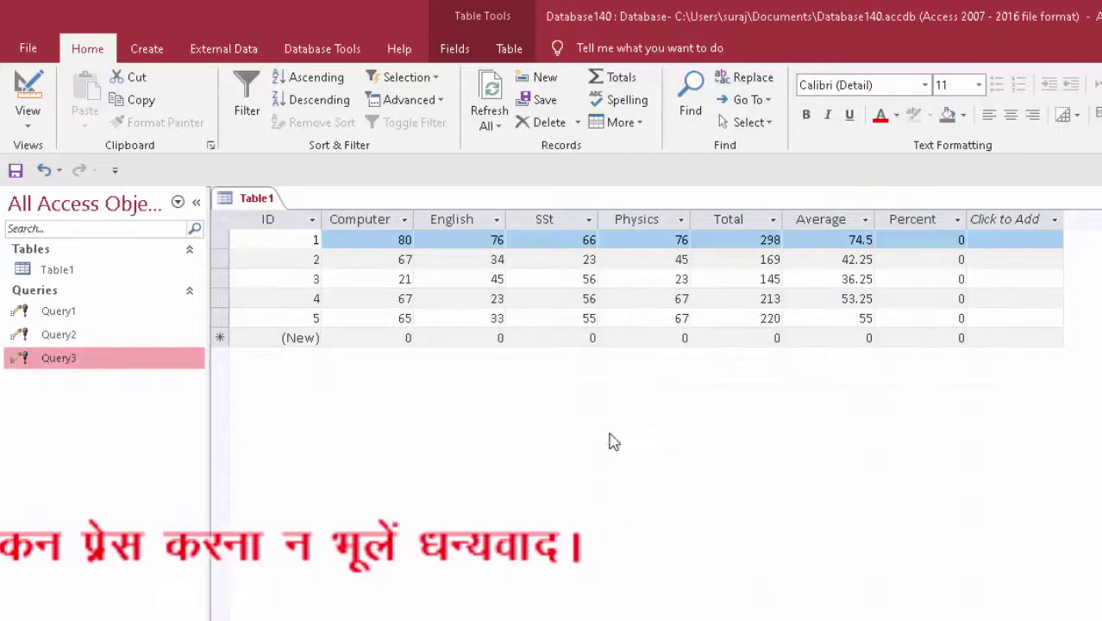
{"action": "left_click", "coordinate": [489, 102]}
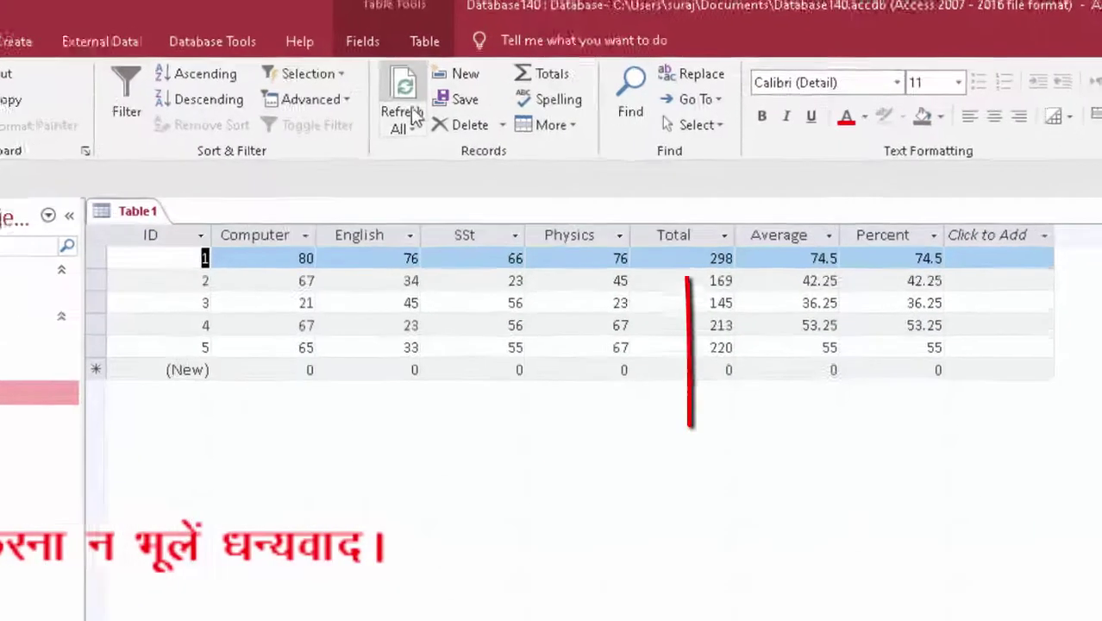